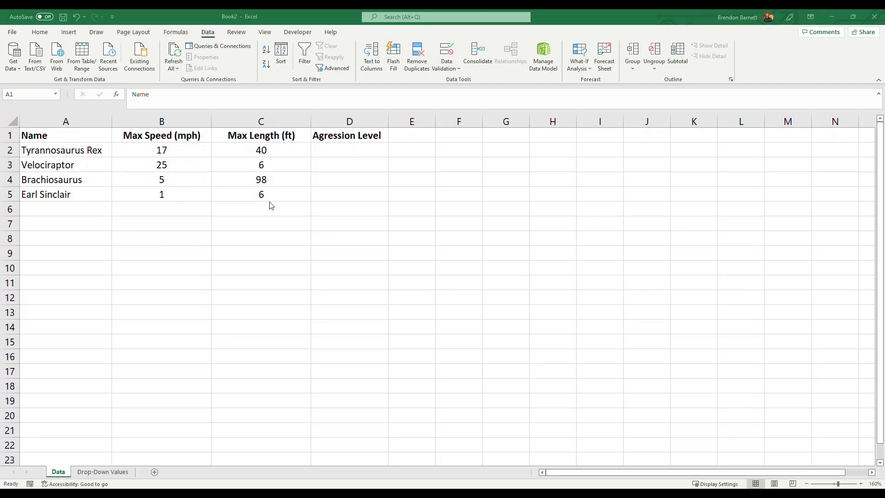
Add a List data validation to cell D2 with the source So Nice, Nice, Mean, Mean AF
left_click(351, 151)
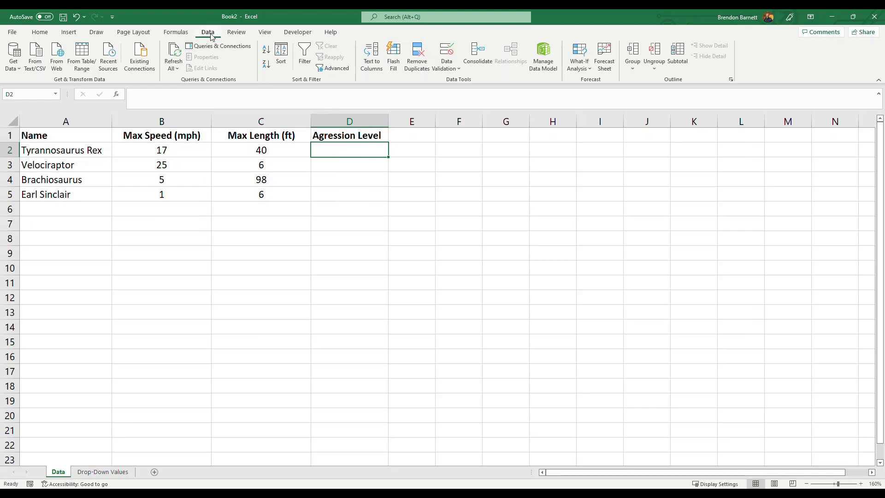
left_click(446, 66)
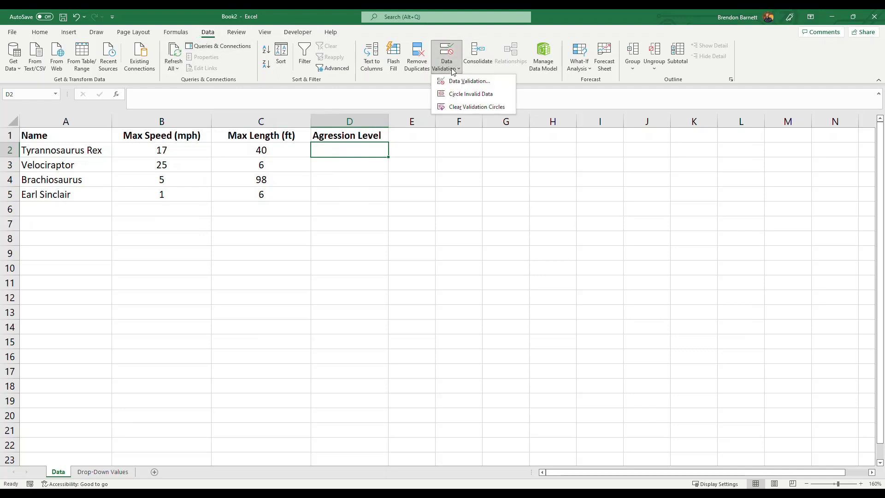
left_click(470, 82)
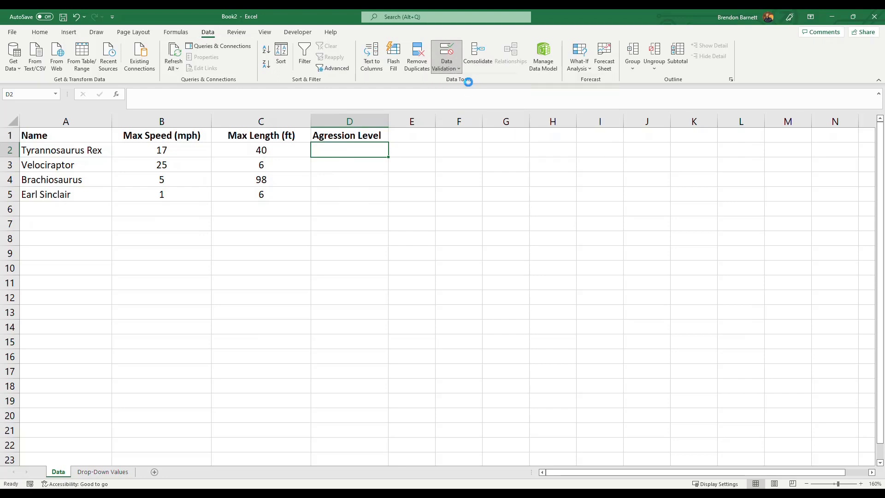
left_click(636, 115)
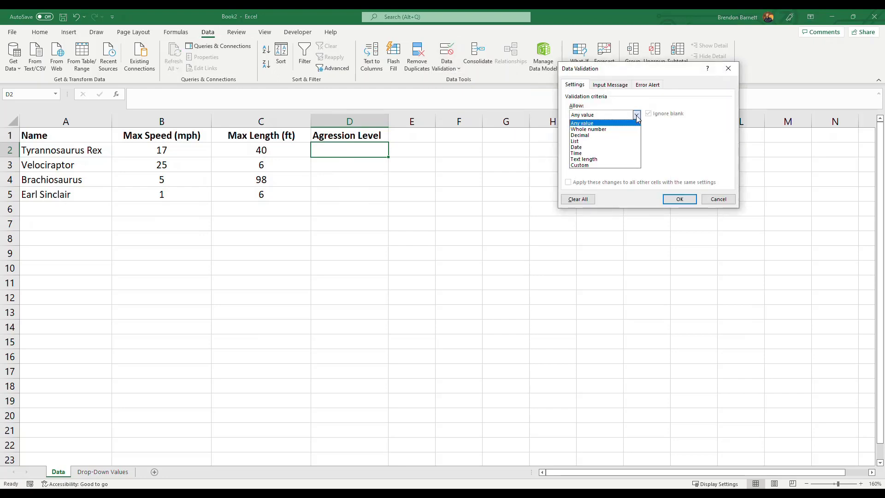
left_click(621, 142)
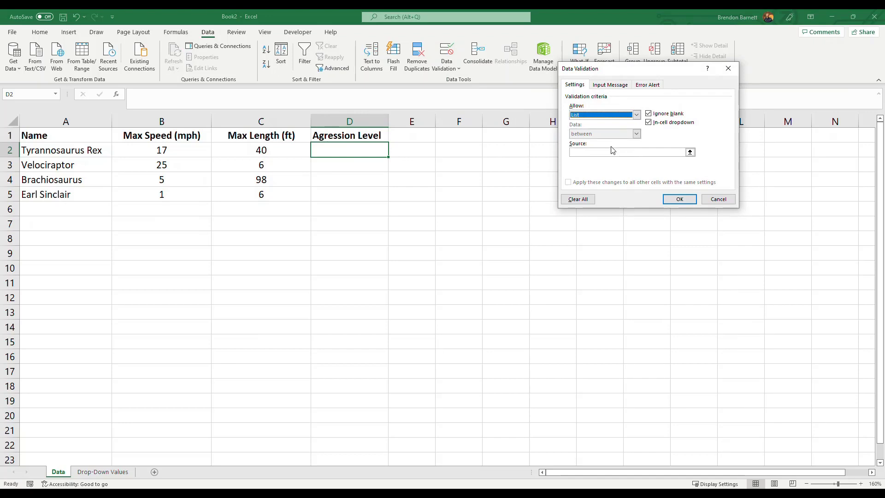
left_click(595, 154)
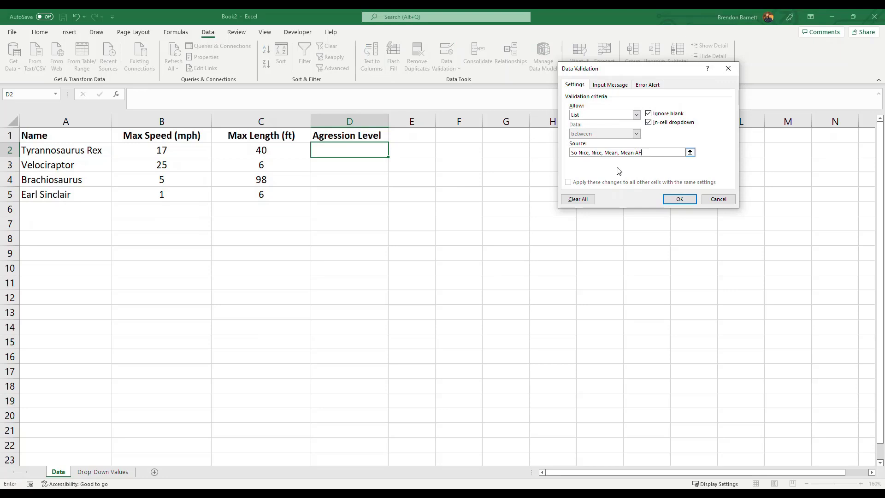
left_click(680, 199)
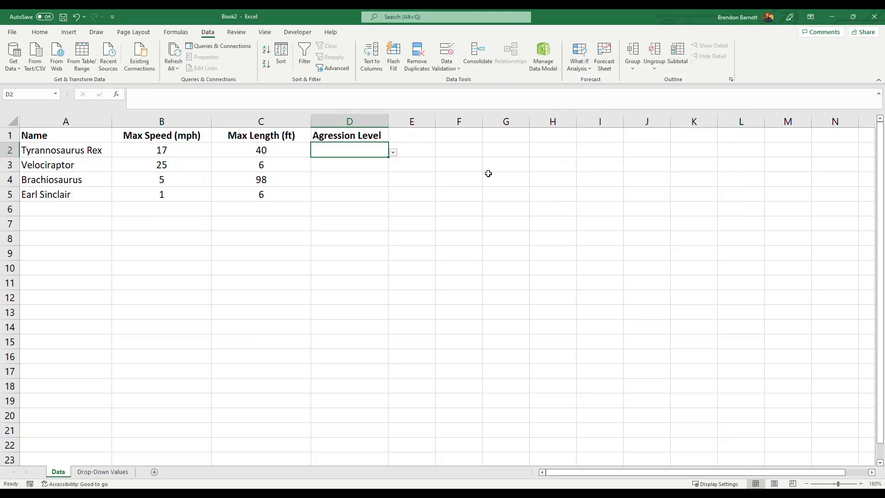
Check the choices offered by the drop-down in cell D2 without picking one
left_click(394, 154)
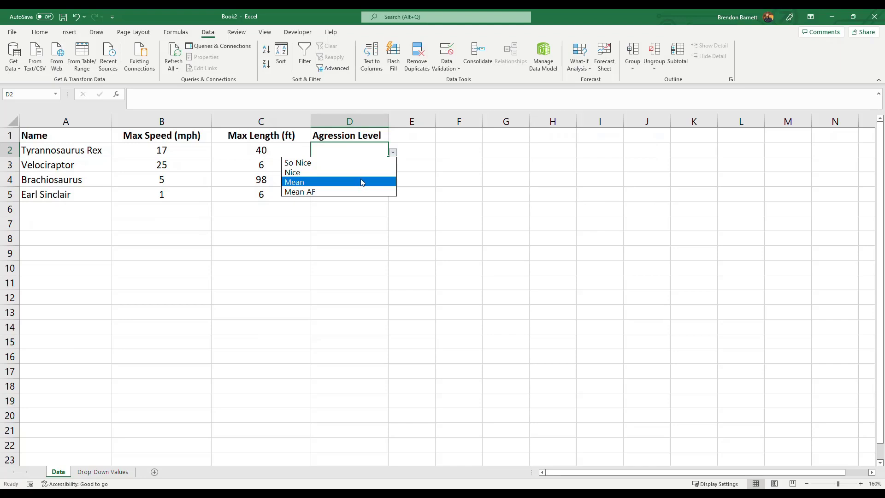
key("Escape")
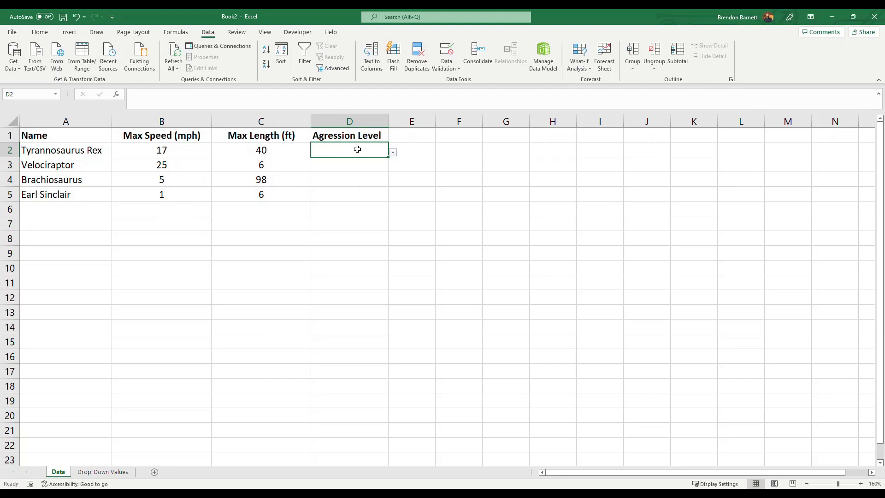
left_click(393, 156)
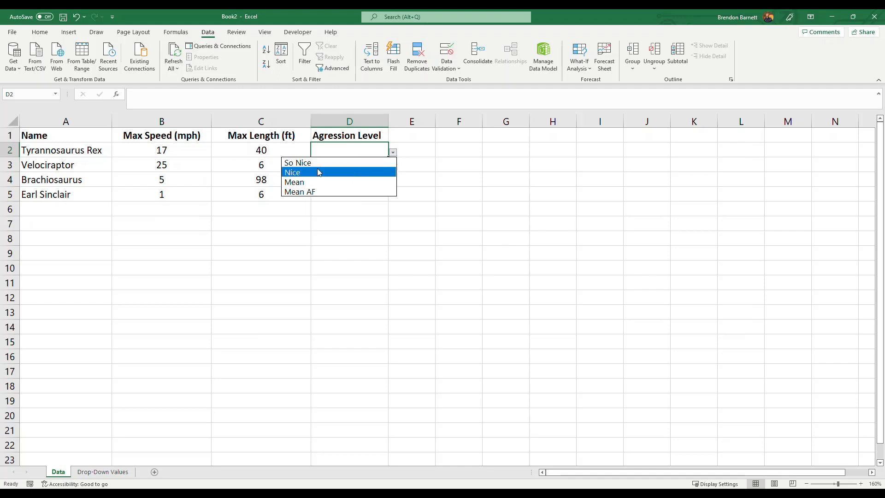
key("Escape")
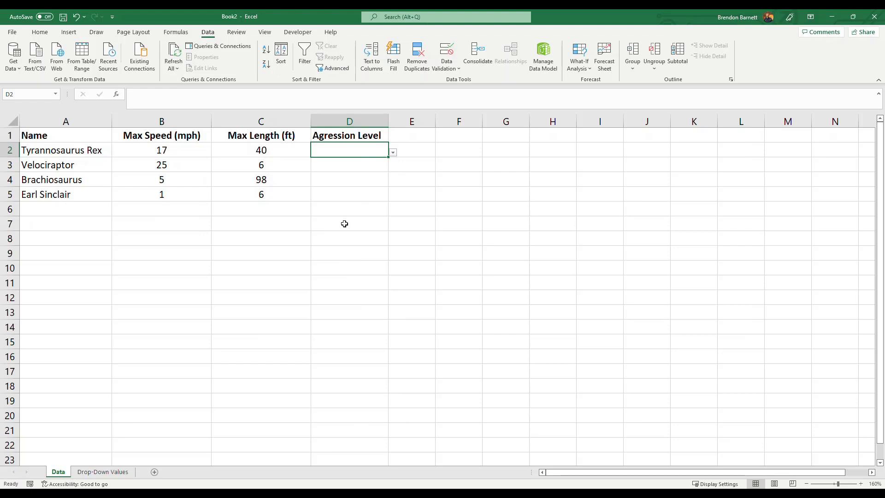
left_click(393, 152)
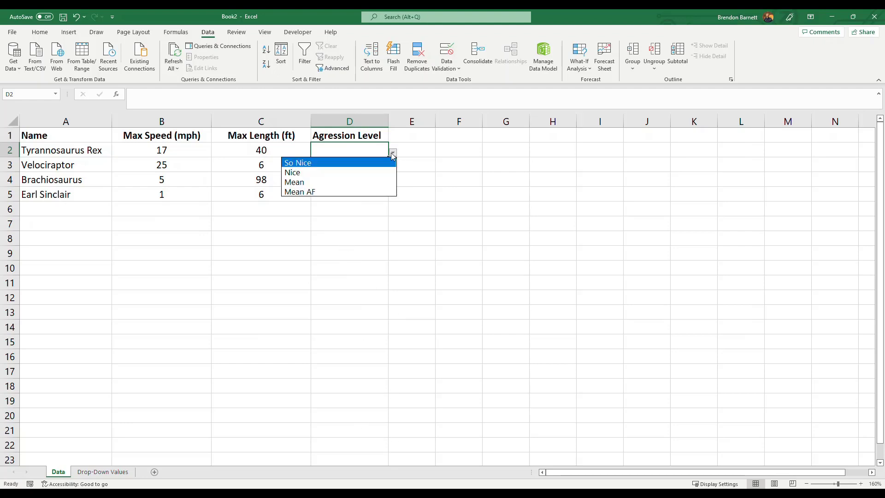
left_click(357, 152)
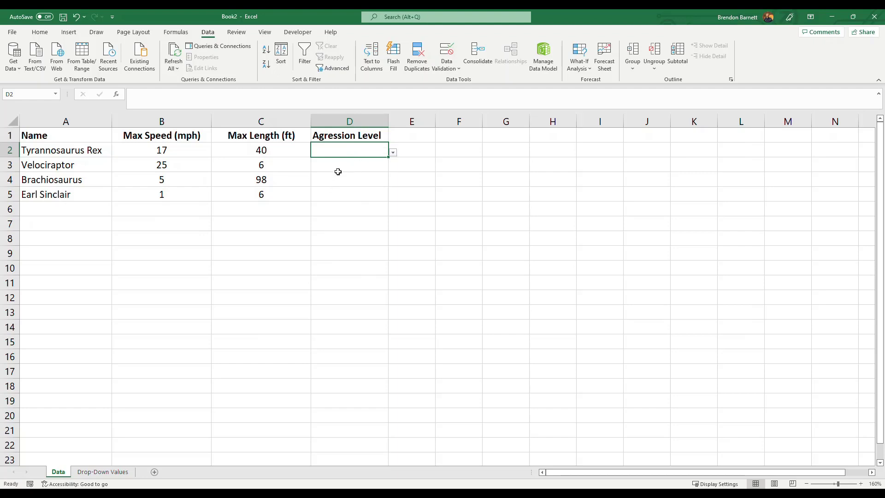
Examine the aggression level entries in A2:A5 on the Drop-Down Values sheet
left_click(102, 472)
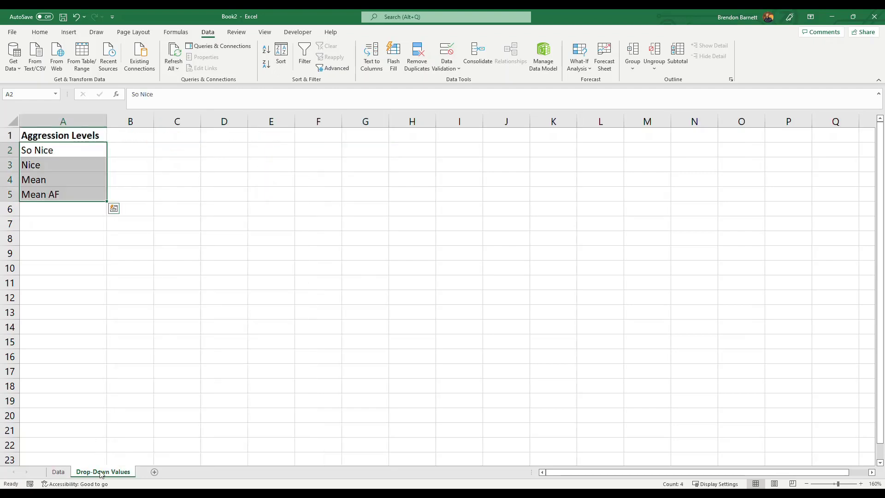
left_click_drag(61, 151, 60, 166)
left_click(61, 151)
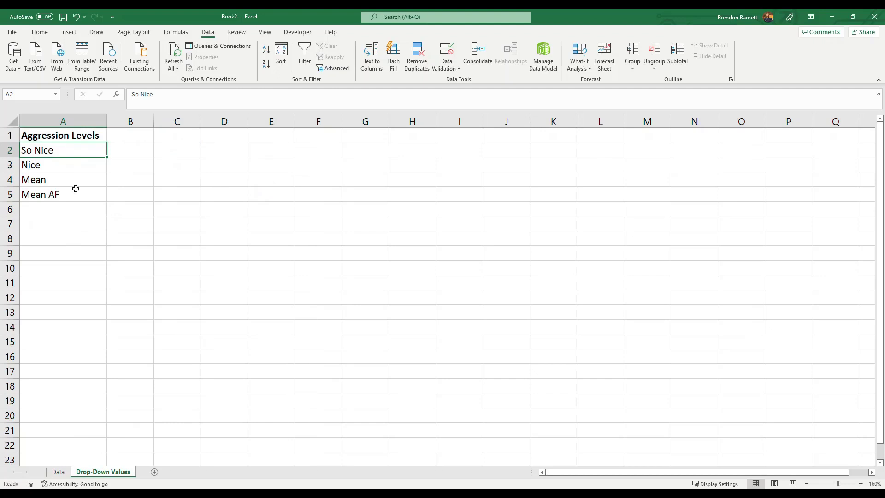
left_click_drag(72, 152, 73, 192)
left_click(73, 251)
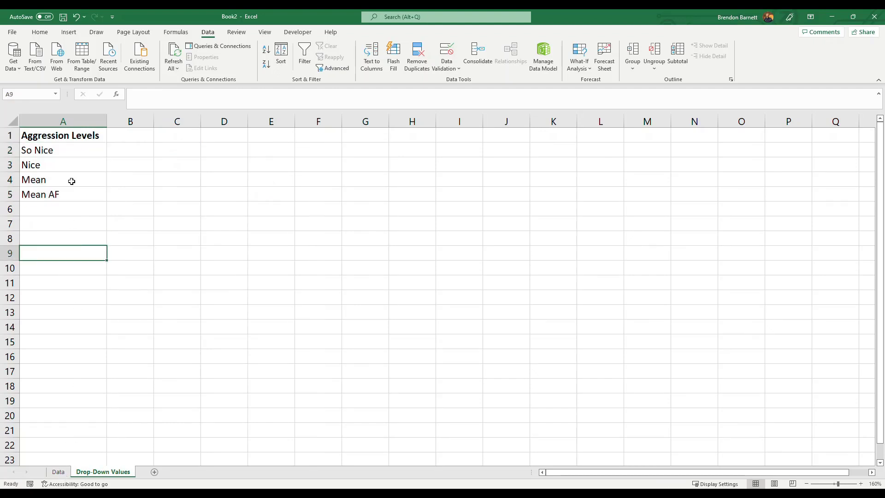
left_click_drag(71, 146, 73, 193)
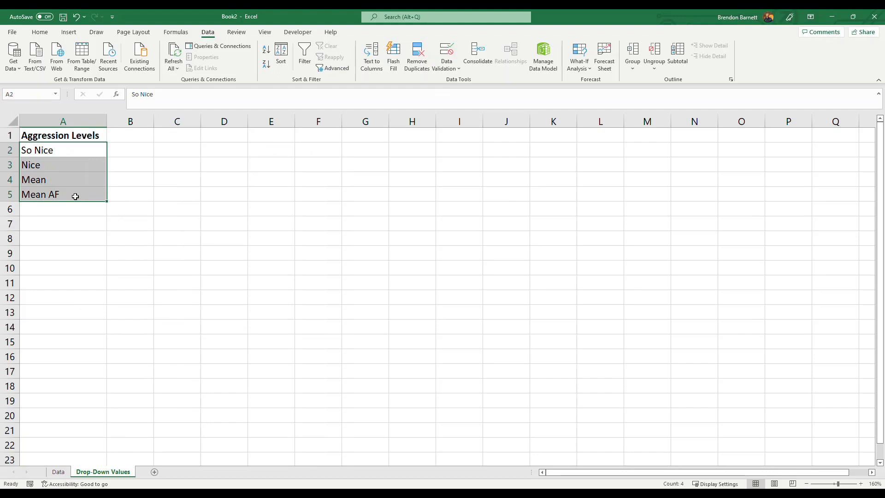
Replace the validation list source of cell D2 on the Data sheet with the range ='Drop-Down Values'!$A$2:$A$5
left_click(58, 472)
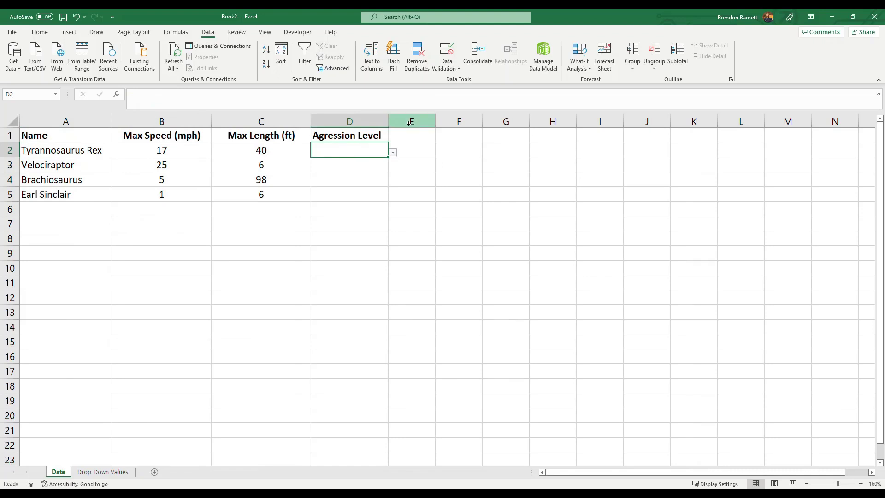
left_click(444, 69)
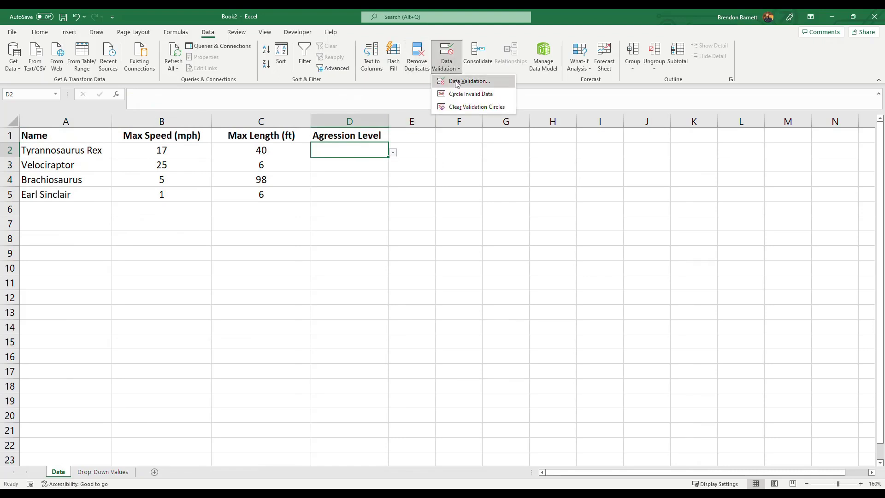
left_click(457, 82)
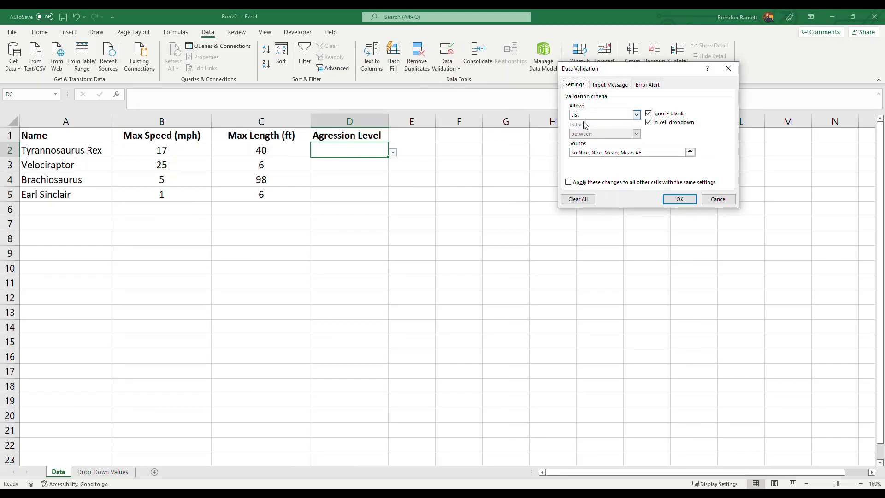
left_click_drag(648, 152, 571, 152)
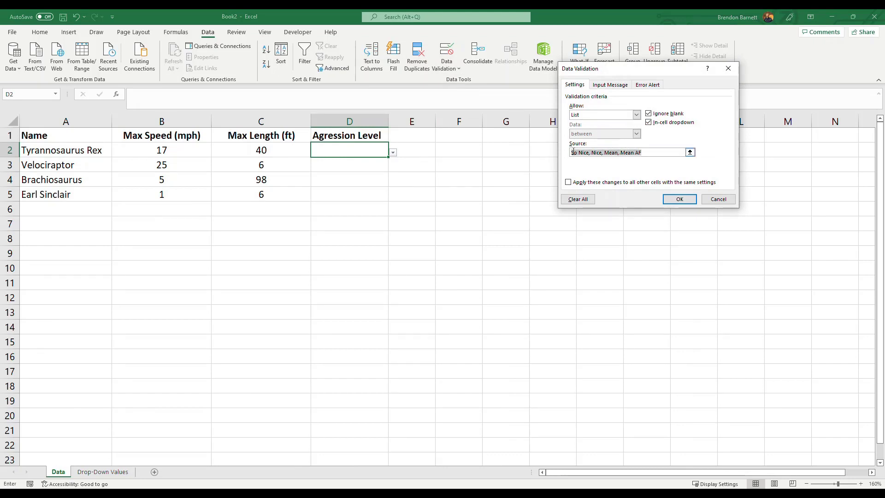
key("BackSpace")
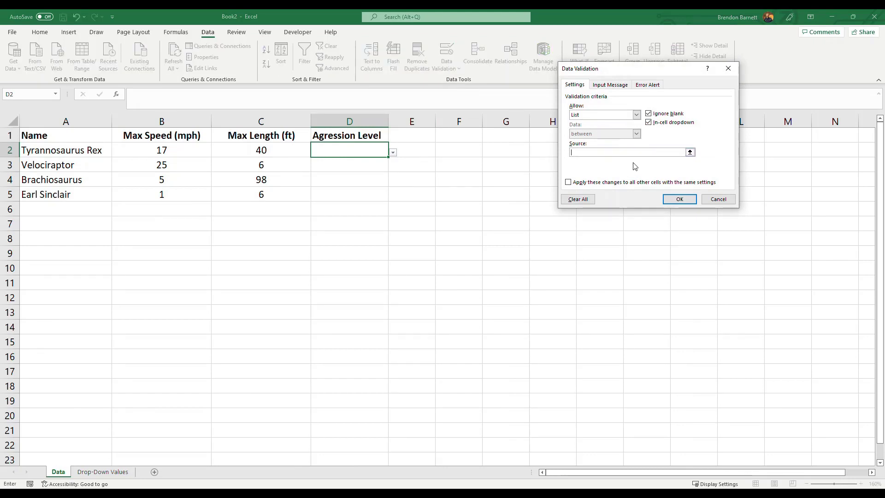
left_click(691, 153)
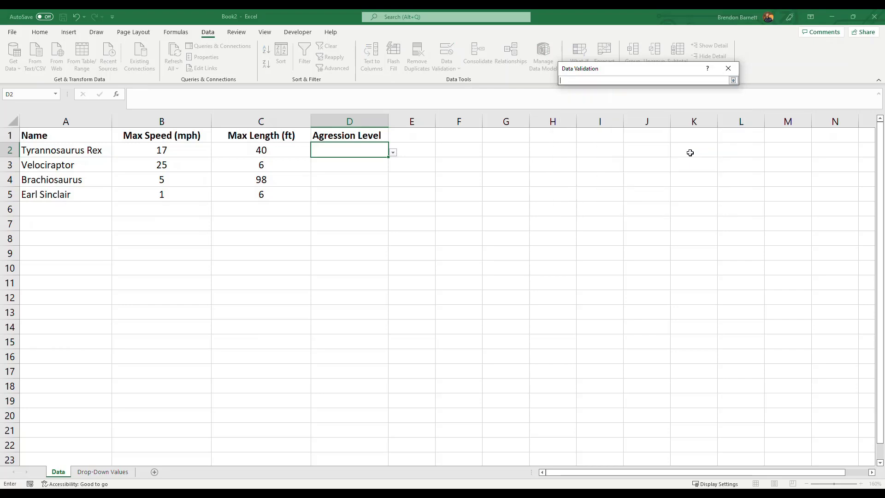
left_click(103, 473)
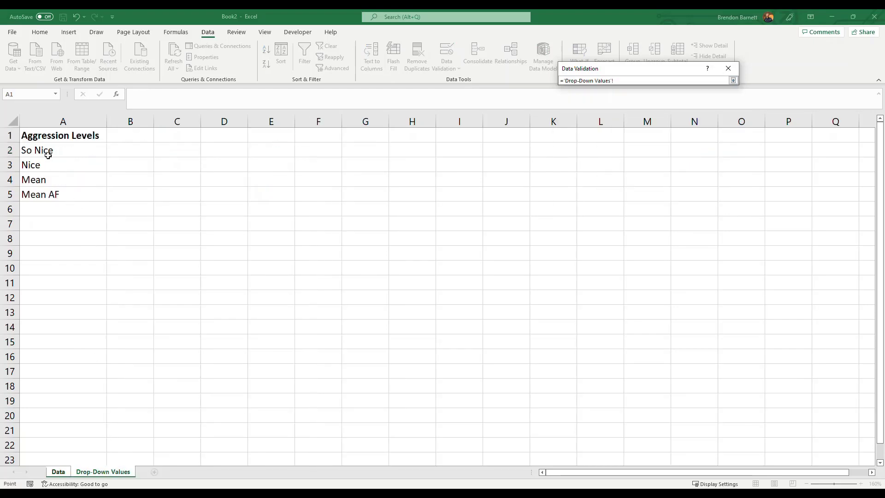
left_click_drag(48, 155, 45, 194)
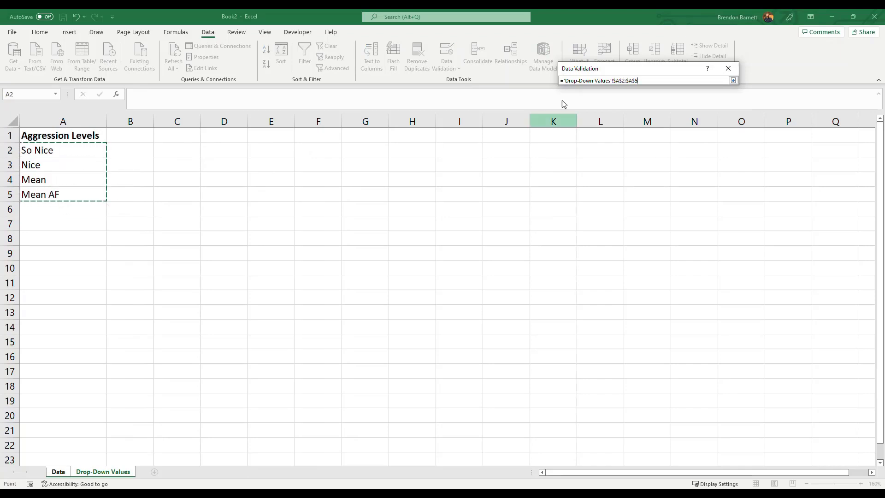
key("Return")
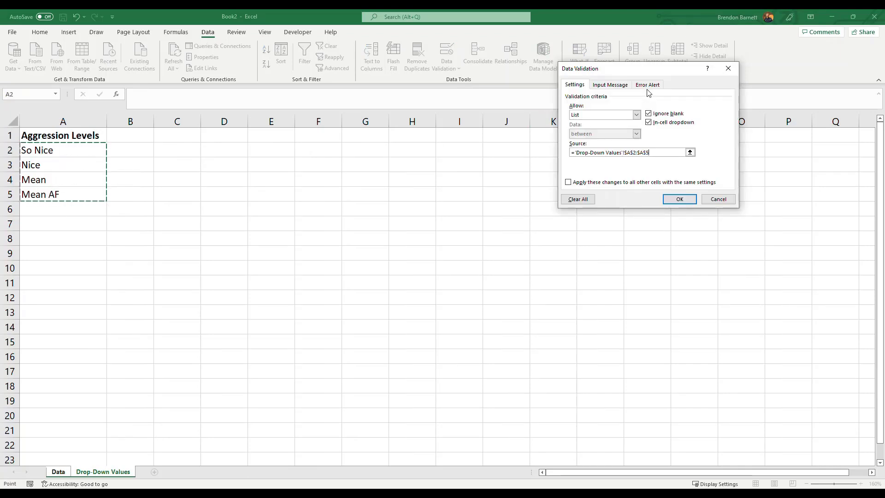
left_click(680, 199)
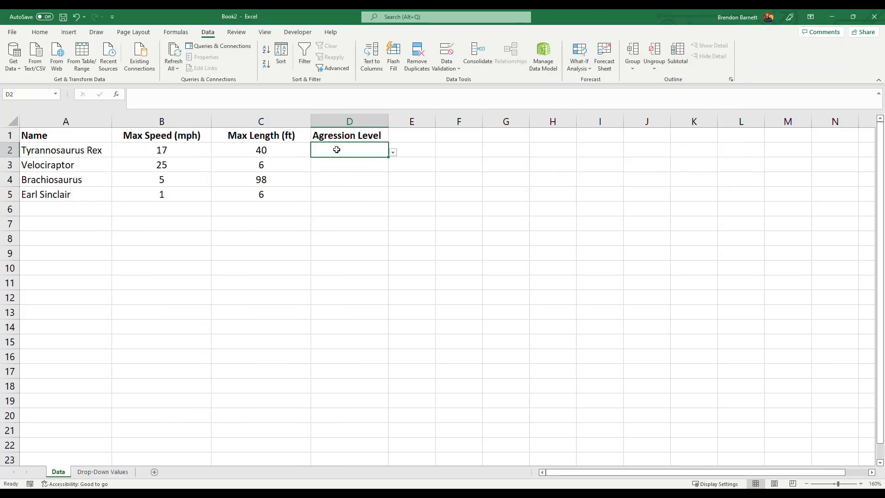
Try the values Nice, So Nice and Mean from the drop-down in D2, and finish with So Nice selected
left_click(392, 152)
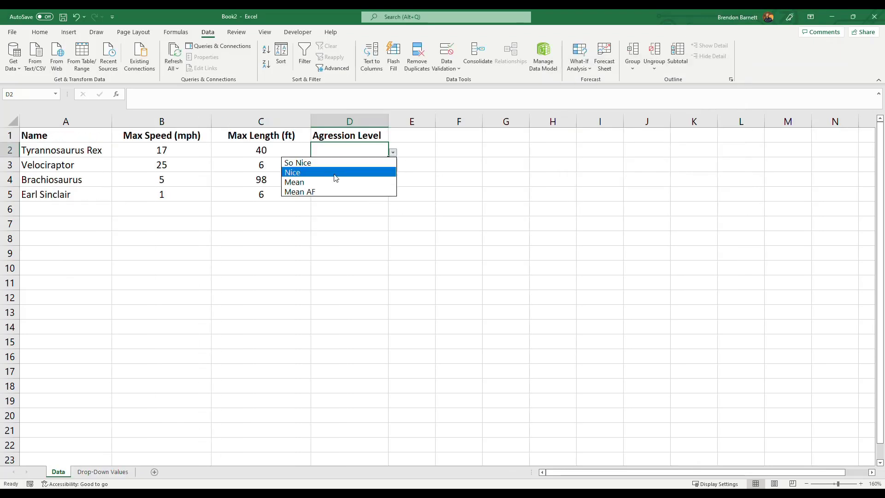
left_click(305, 172)
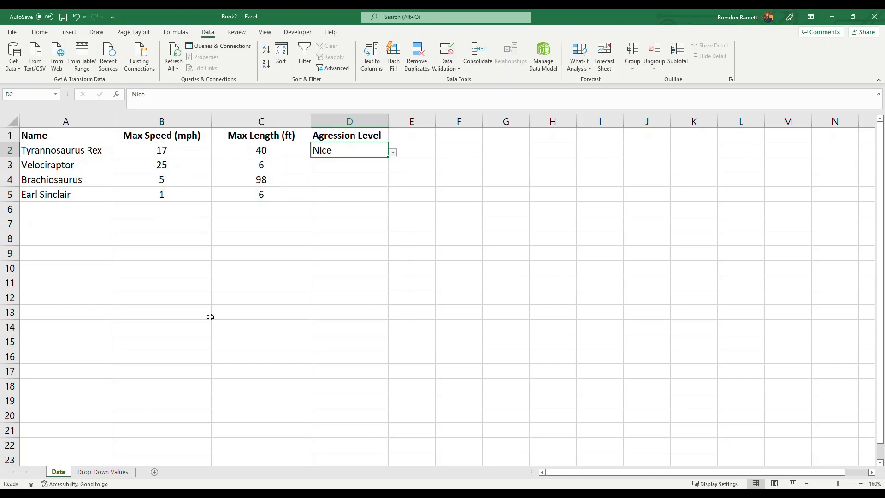
left_click(392, 155)
left_click(361, 162)
left_click(393, 152)
left_click(339, 180)
left_click(393, 152)
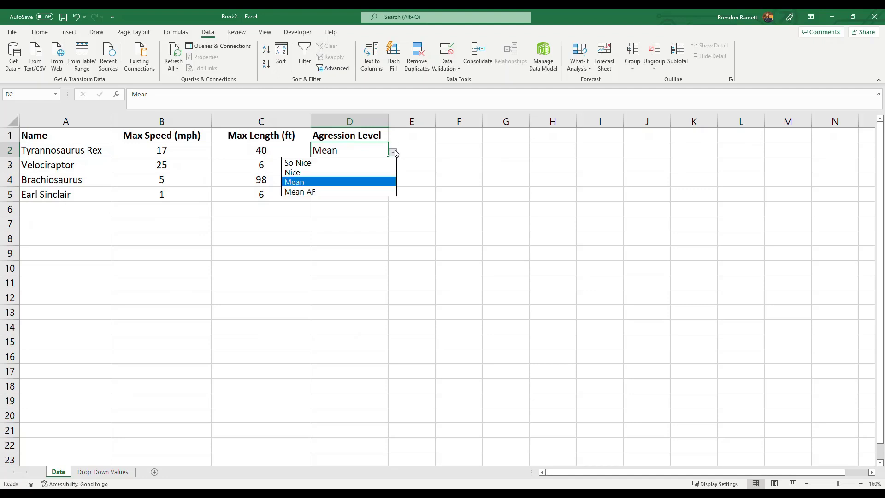
left_click(359, 162)
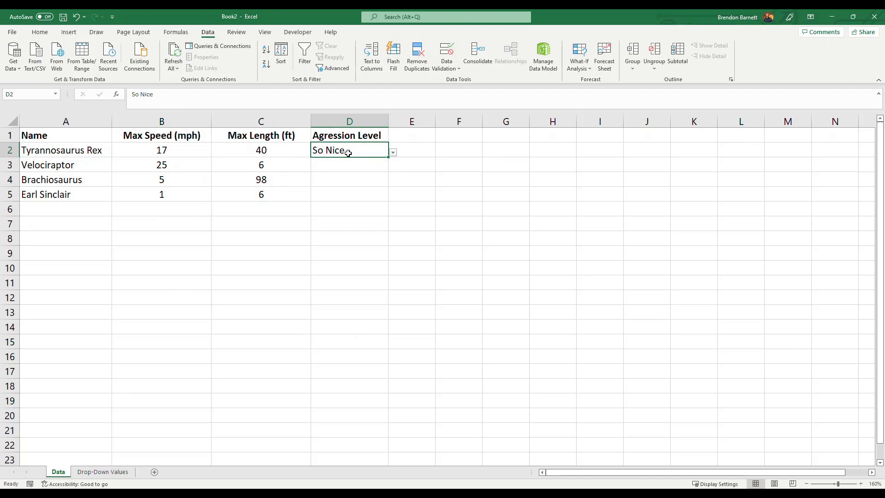
Change the entry in cell A2 of the Drop-Down Values sheet to Really Nice
left_click(102, 471)
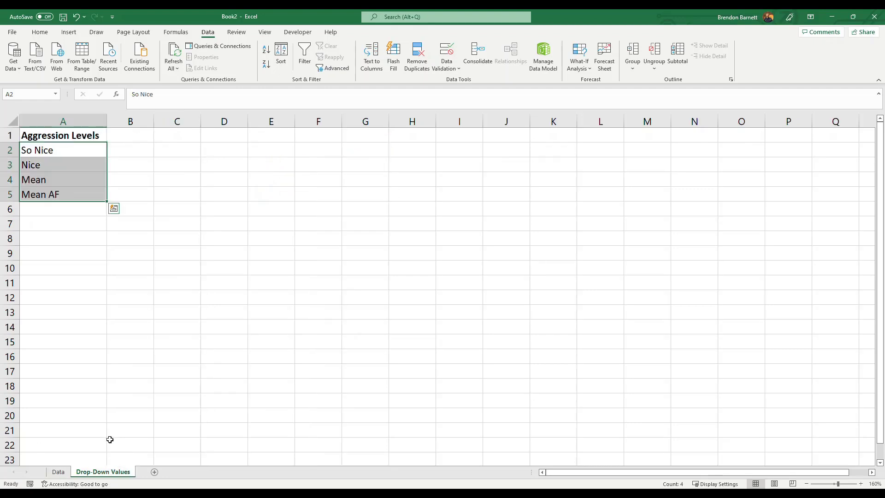
left_click(50, 188)
left_click(42, 150)
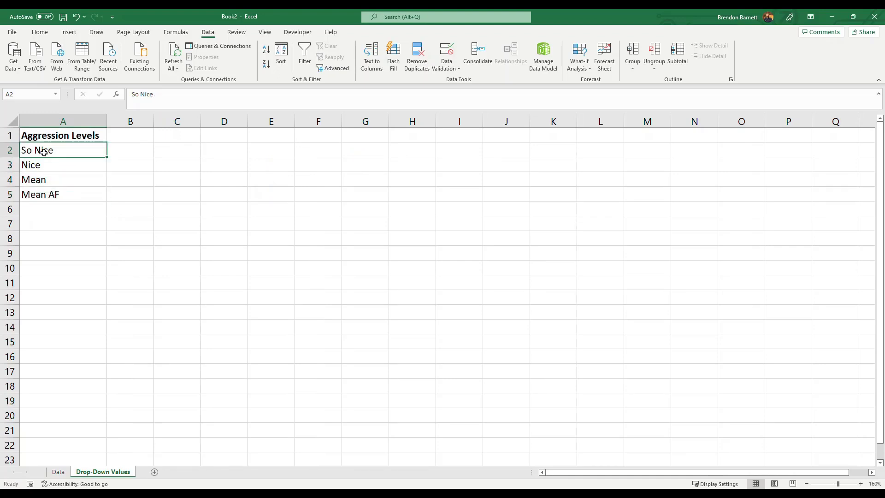
type("Really Nic")
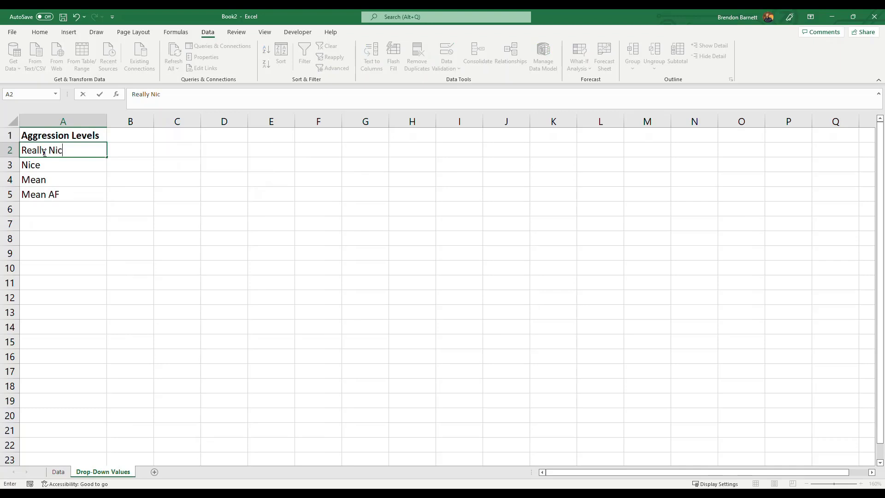
type("e")
key("Return")
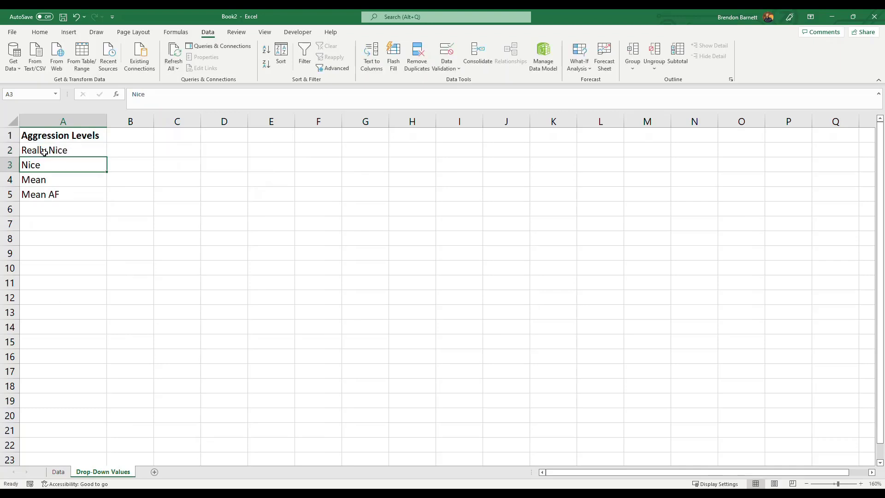
Select Really Nice from the drop-down in cell D2 of the Data sheet
left_click(58, 472)
left_click(392, 153)
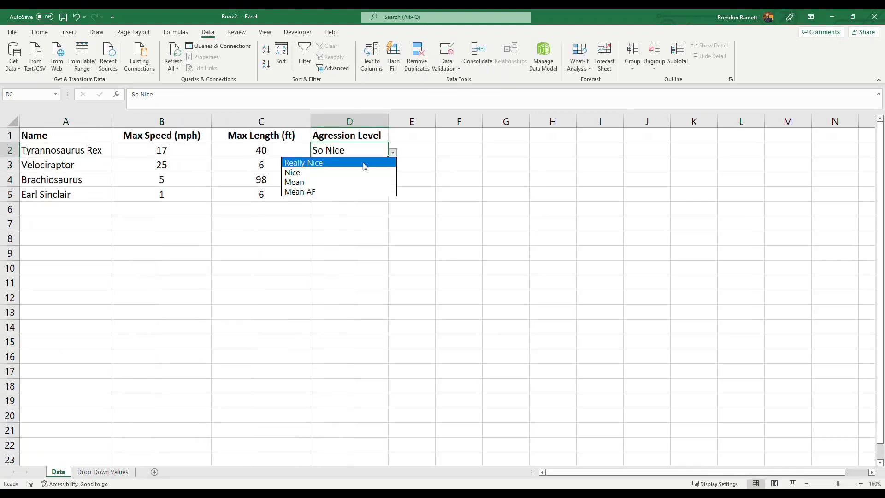
left_click(346, 163)
left_click(392, 153)
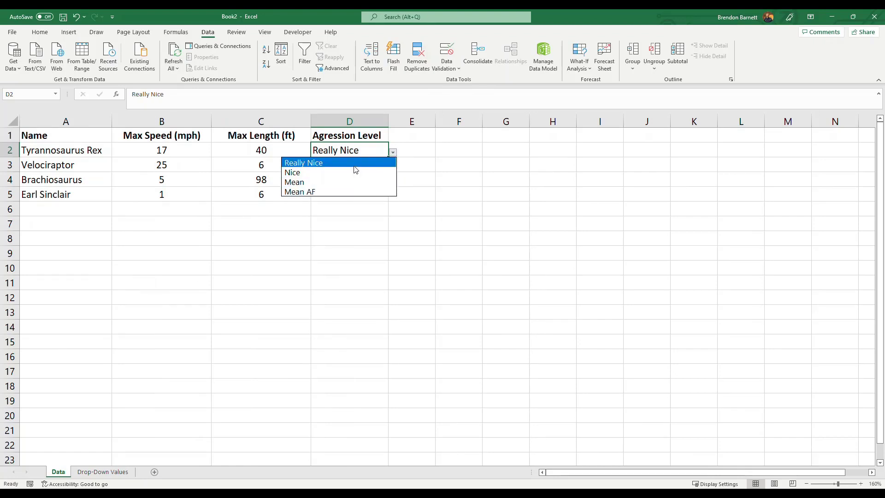
left_click(354, 167)
Add the entry MILF in cell A6 of the Drop-Down Values sheet
left_click(112, 473)
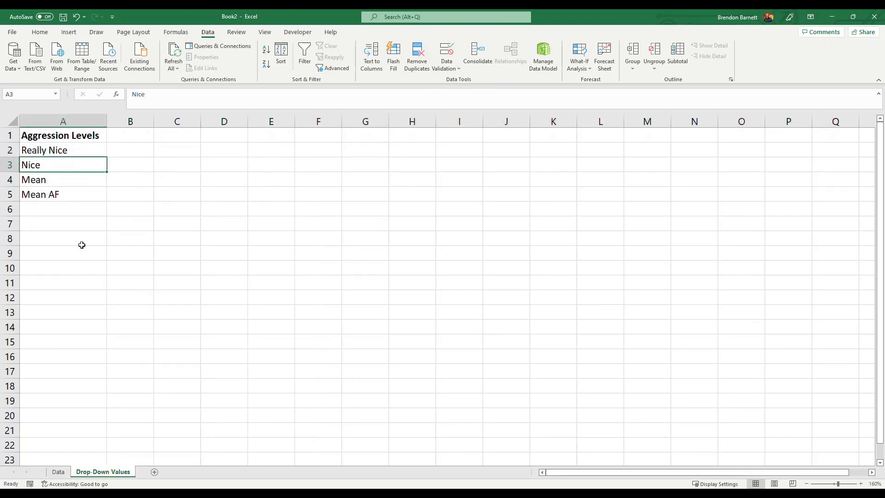
left_click(49, 199)
left_click(65, 207)
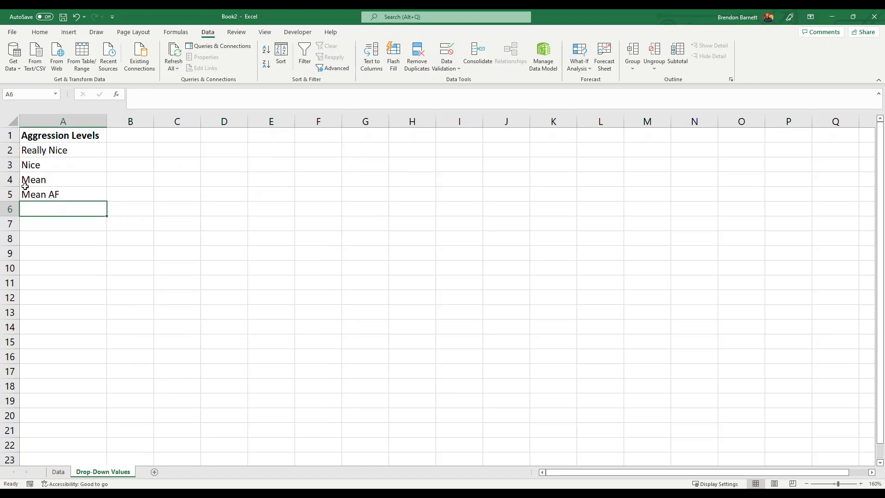
type("MI")
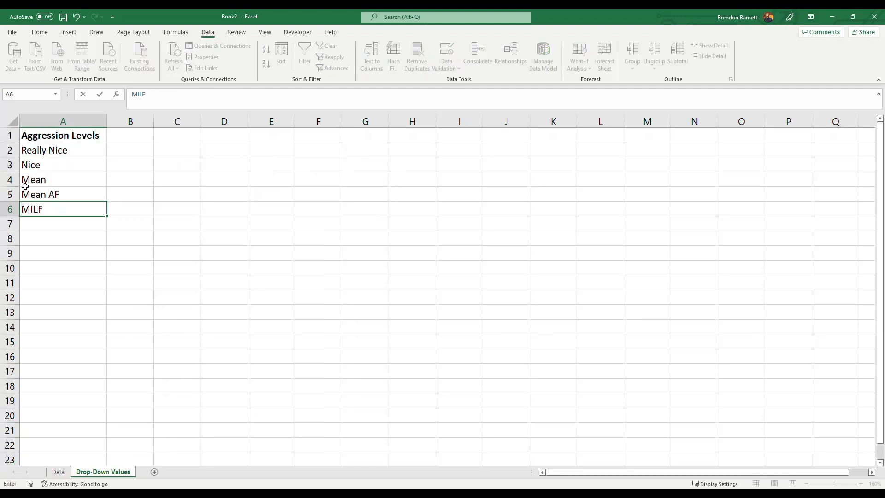
type("LF")
key("Return")
left_click(51, 210)
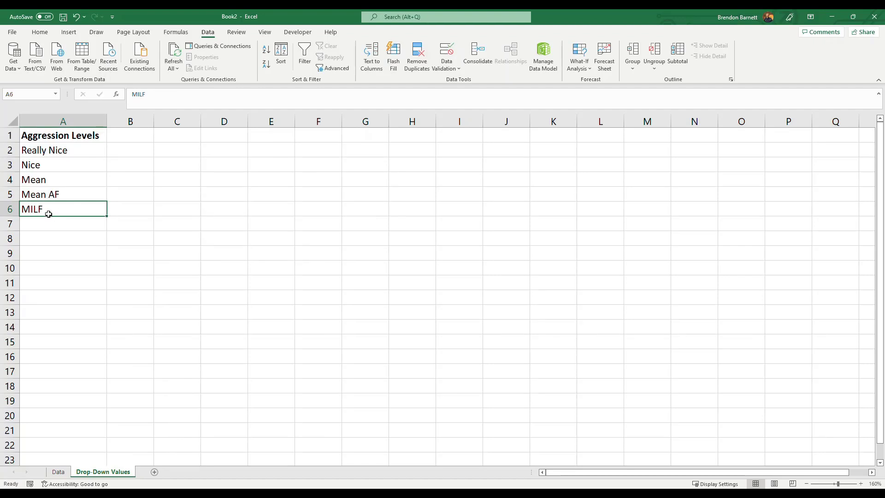
Check the options offered by the drop-down in D2 on the Data sheet
left_click(59, 471)
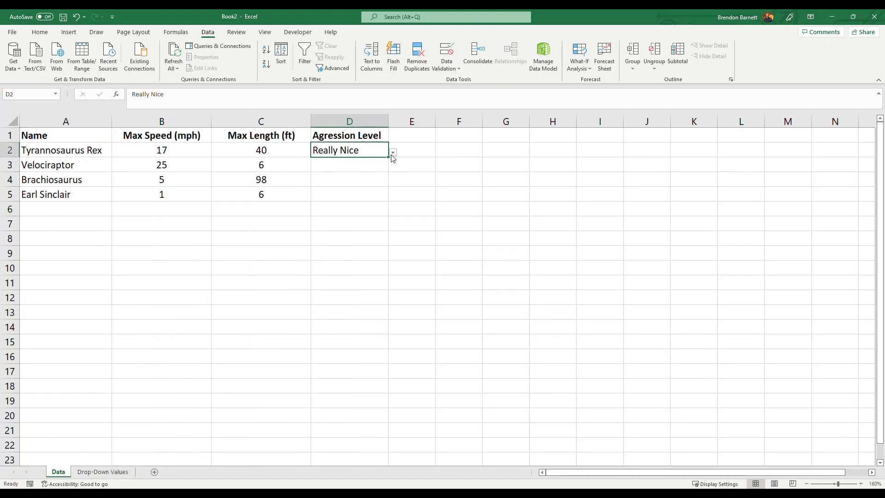
left_click(392, 154)
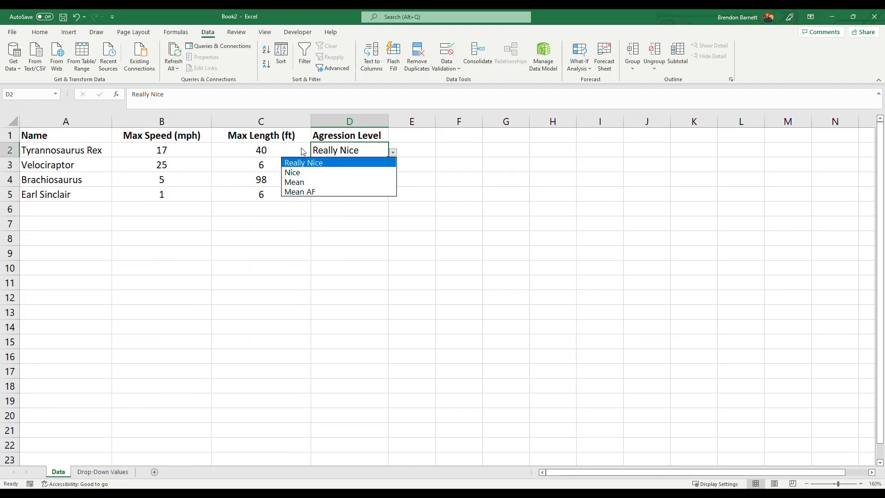
left_click(328, 153)
Insert a row above Mean on the Drop-Down Values sheet and enter Neutral in cell A4
left_click(102, 472)
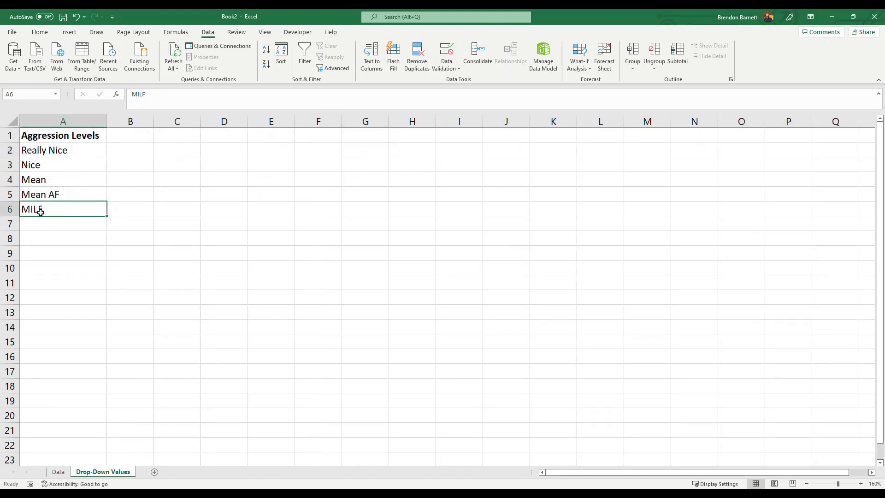
right_click(15, 179)
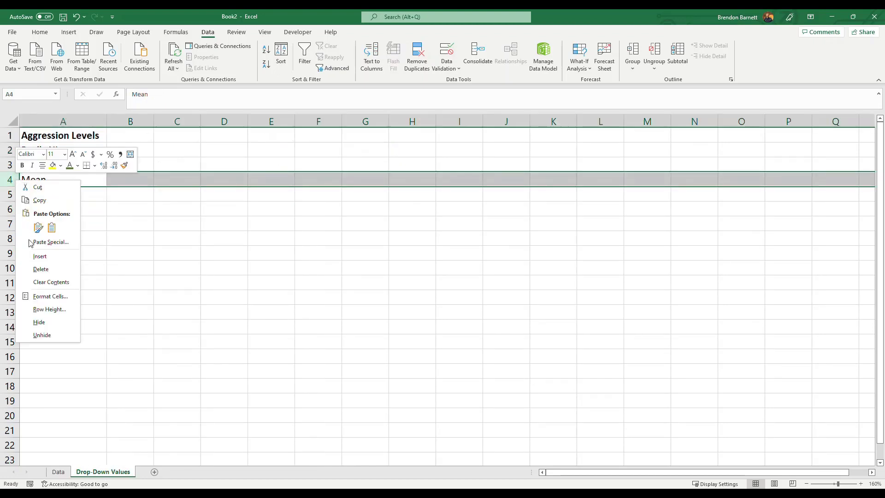
left_click(40, 256)
left_click(51, 180)
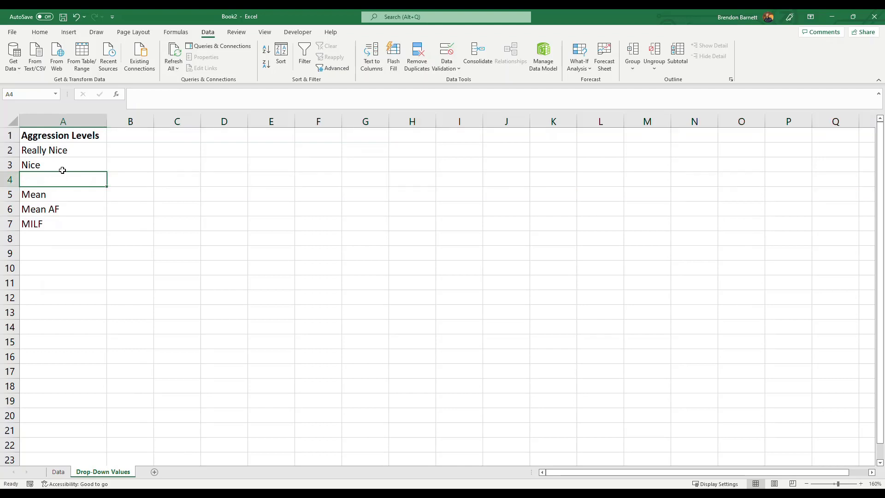
type("Neutral")
key("Return")
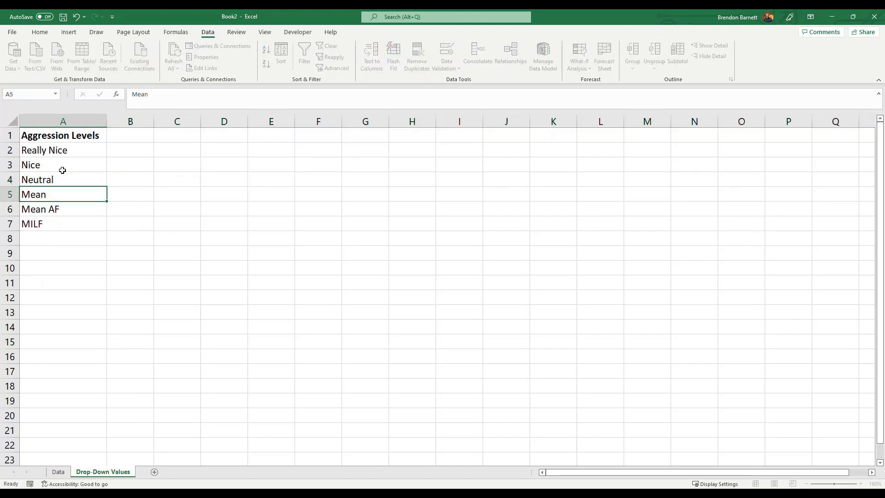
Choose Neutral from the drop-down in cell D2 of the Data sheet
left_click(59, 471)
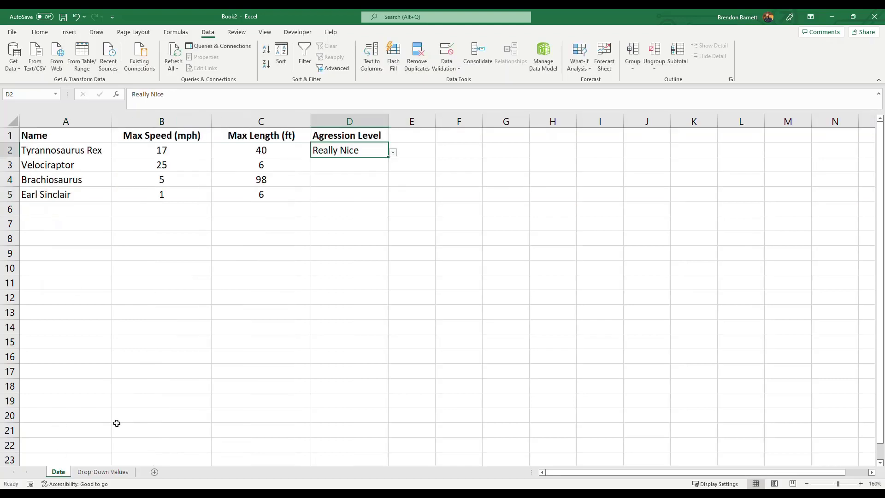
left_click(393, 152)
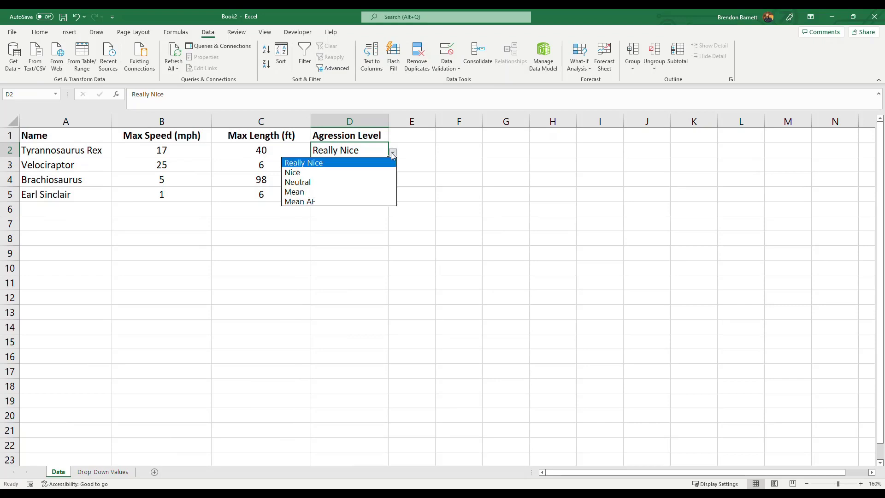
left_click(358, 184)
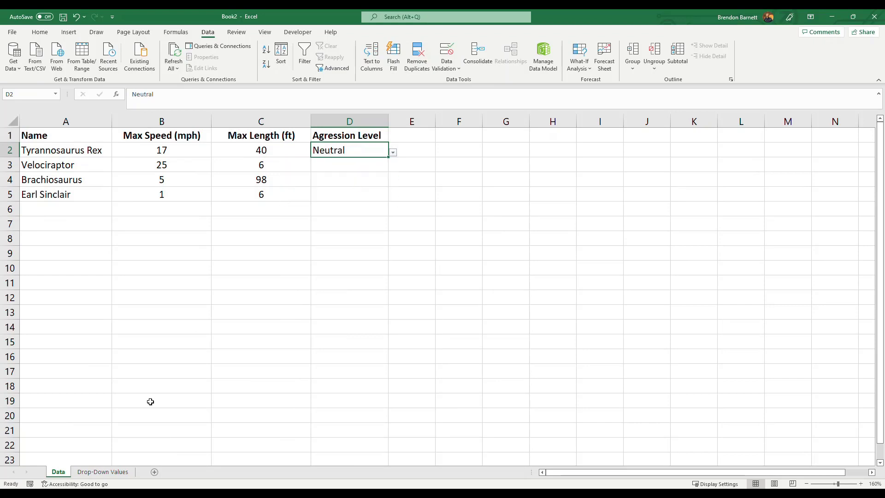
Examine rows 2 to 6 on the Drop-Down Values sheet, including the inserted Neutral row
left_click(95, 472)
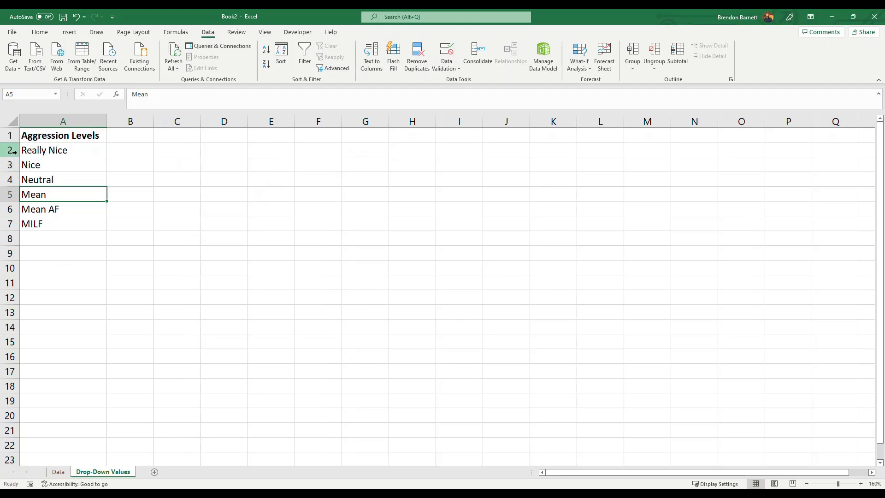
left_click_drag(9, 150, 7, 207)
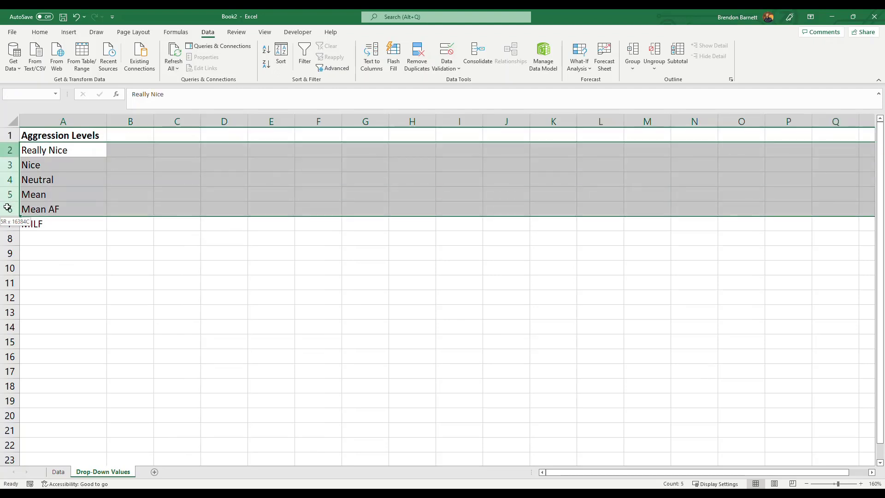
left_click(10, 150)
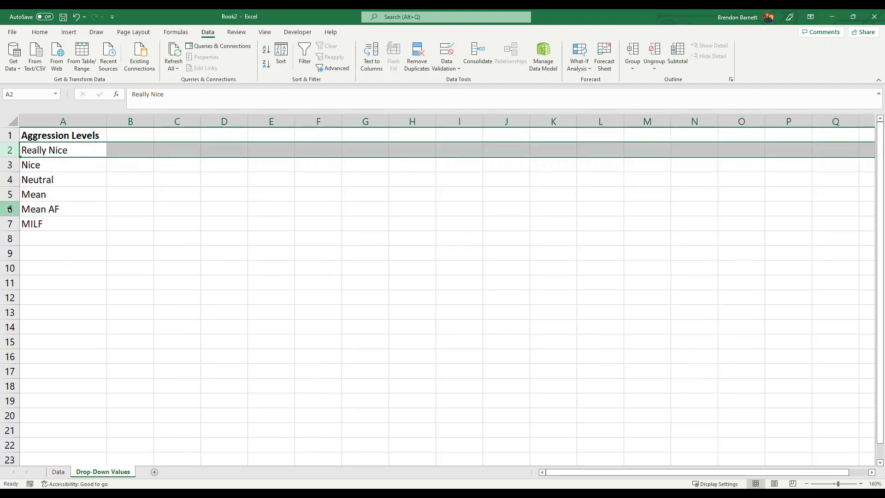
left_click(10, 209)
left_click(9, 180)
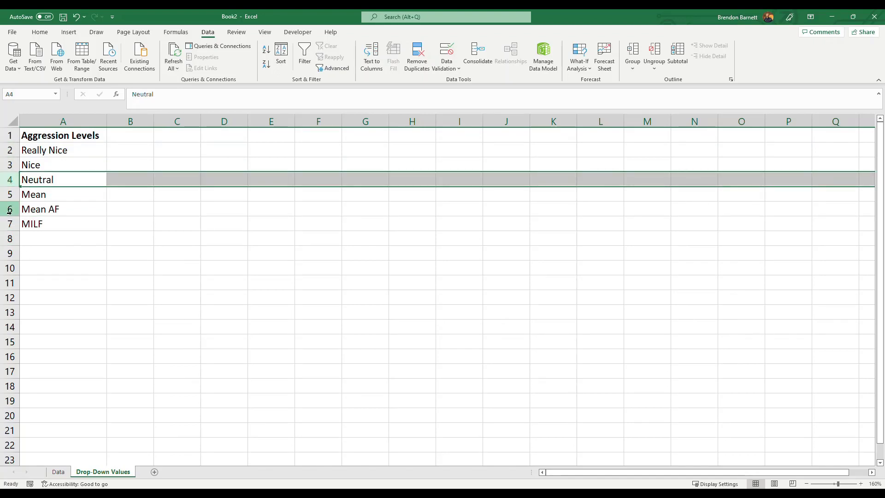
Extend the validation list source of cell D2 on the Data sheet to ='Drop-Down Values'!$A$2:$A$7
left_click(58, 471)
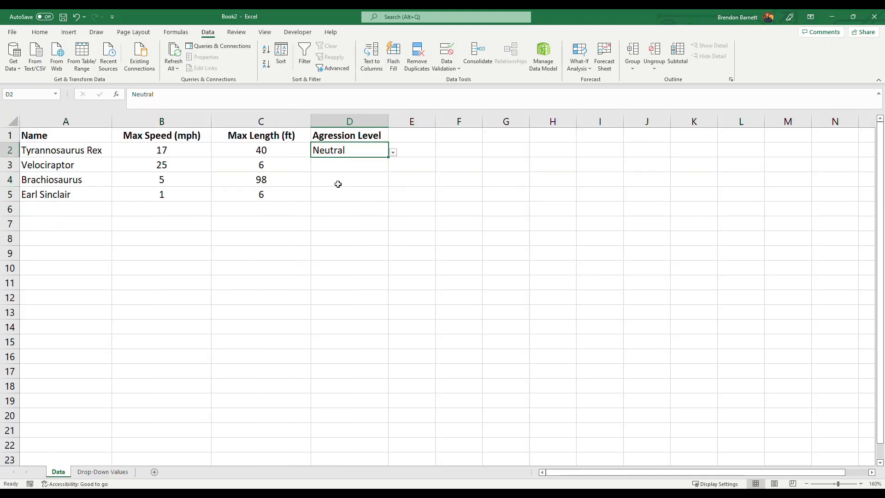
left_click(446, 66)
left_click(469, 79)
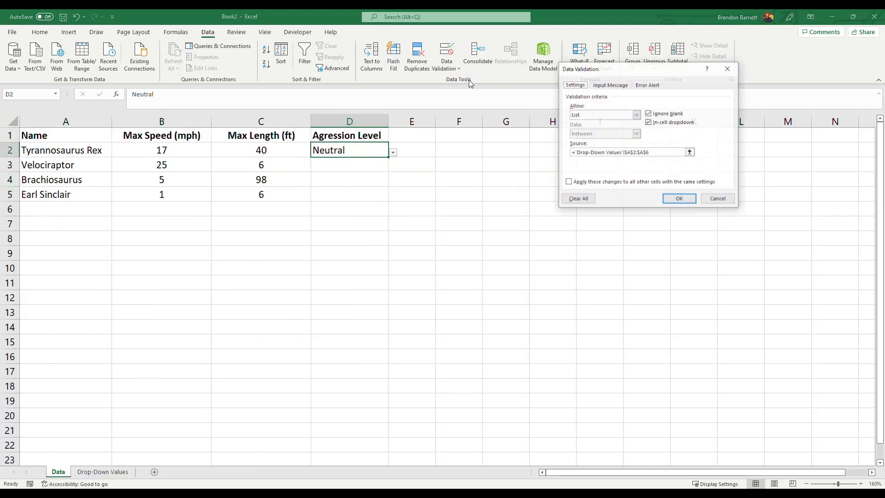
left_click(662, 153)
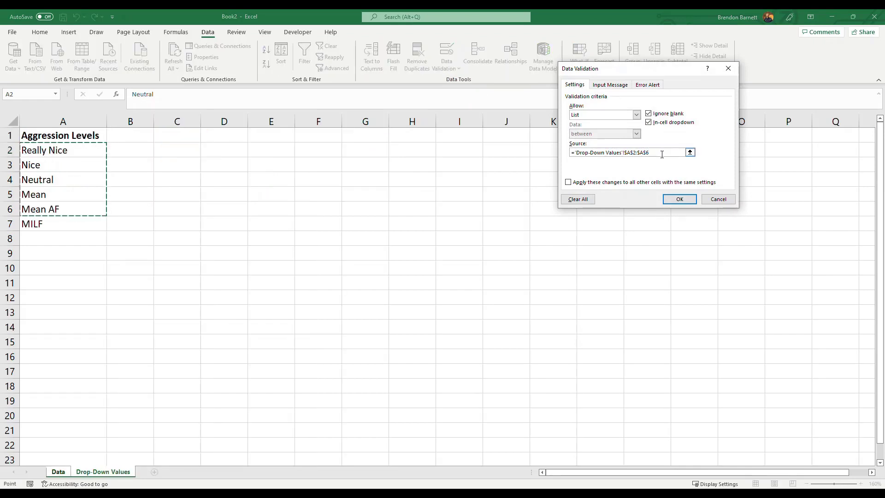
key("BackSpace")
type("7")
key("Return")
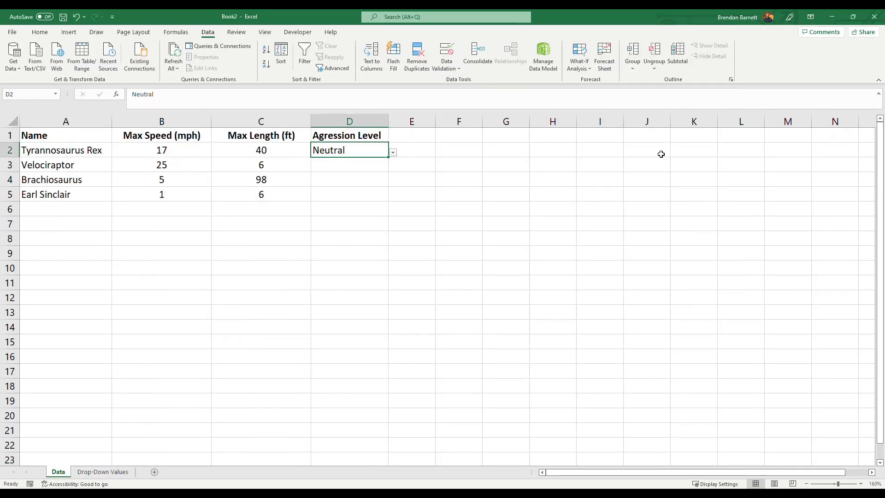
Fill cell D2 with its drop-down validation down through D5 in the Agression Level column
left_click(353, 164)
left_click(373, 152)
left_click_drag(388, 158, 382, 196)
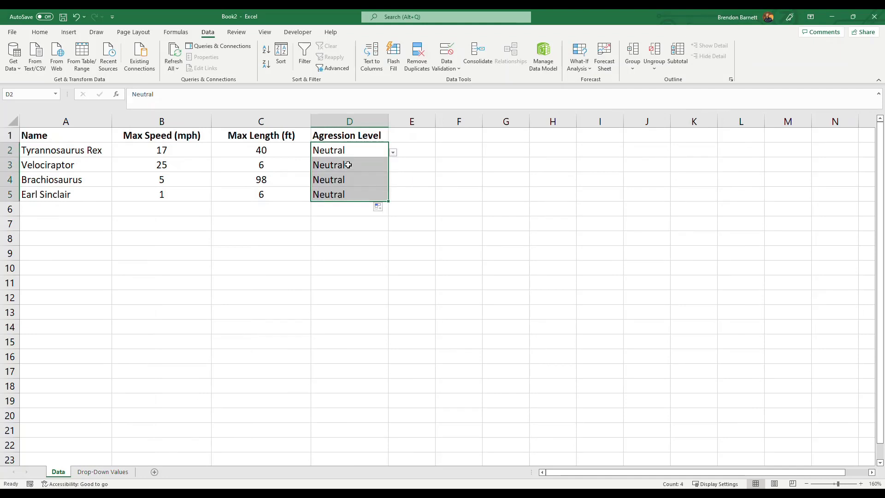
left_click(353, 165)
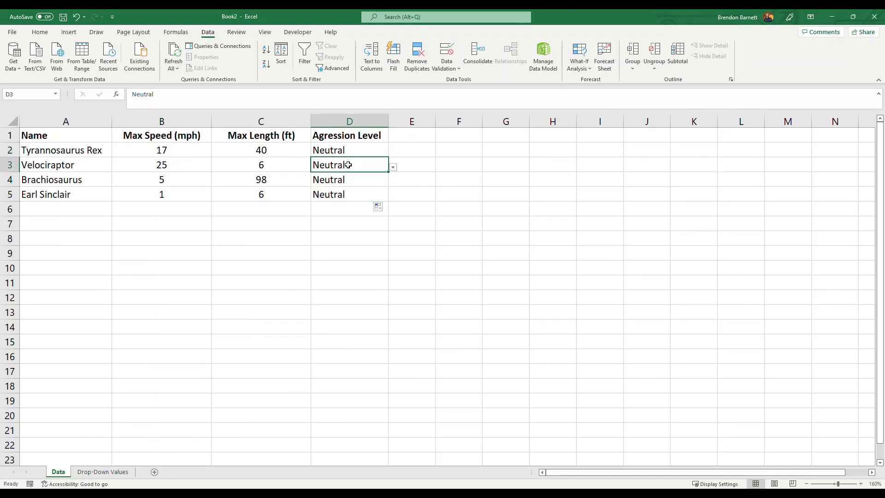
Set the aggression level to Mean AF for Tyrannosaurus Rex in D2 and to Mean for Velociraptor in D3
left_click(372, 148)
left_click(393, 152)
left_click(352, 202)
left_click(375, 165)
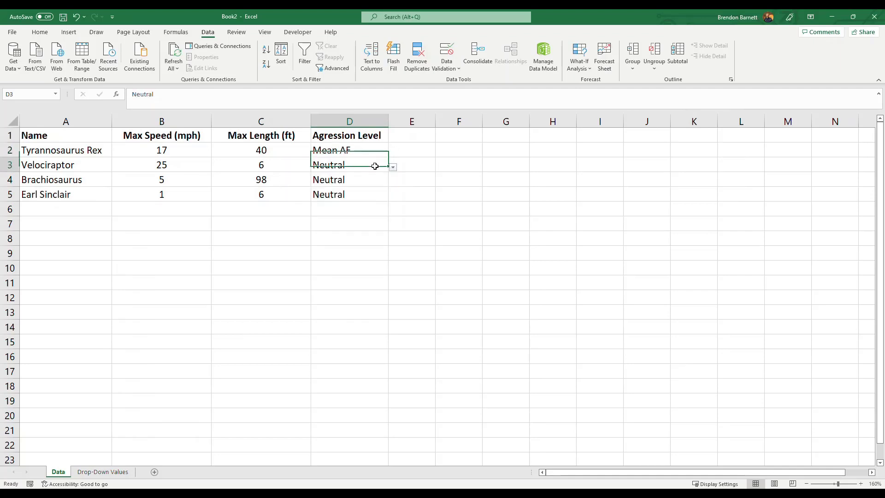
left_click(393, 167)
left_click(356, 207)
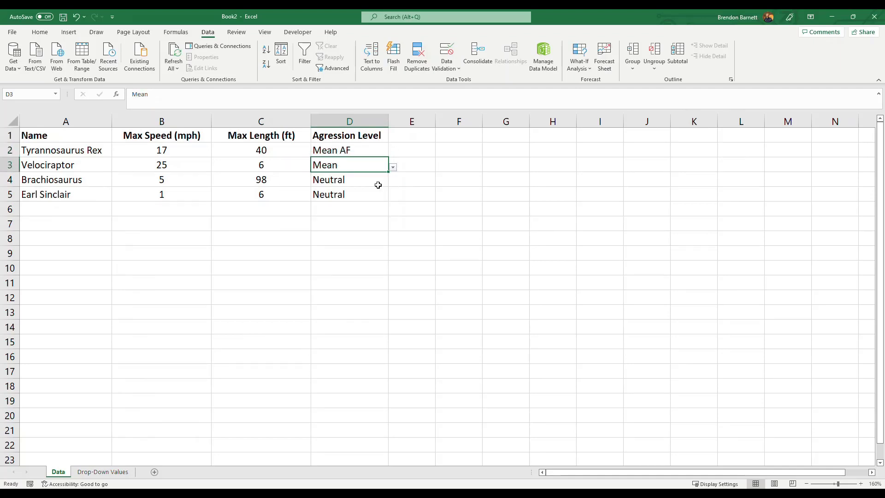
Choose Really Nice for Brachiosaurus in D4 and Neutral in D5 from their drop-downs
left_click(376, 182)
left_click(393, 183)
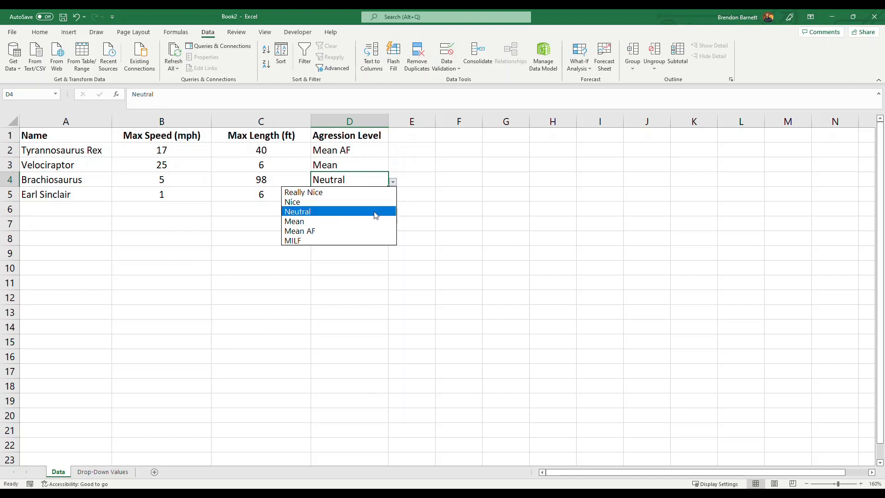
left_click(375, 199)
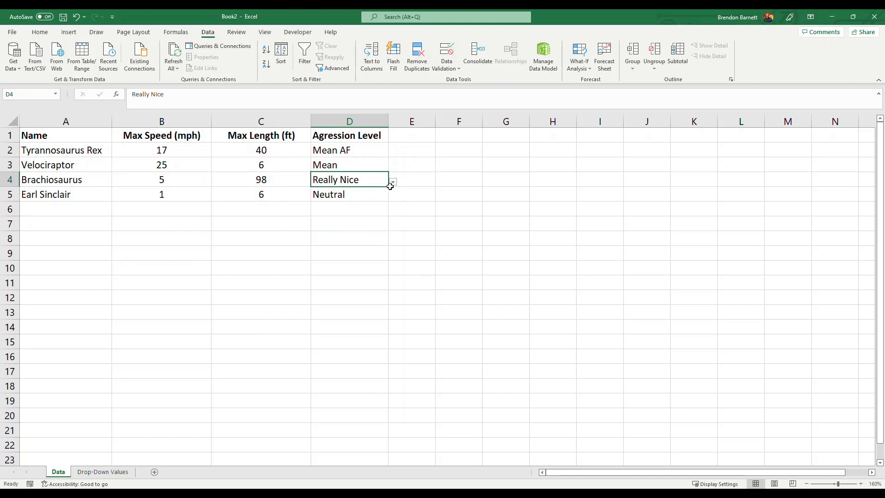
left_click(369, 192)
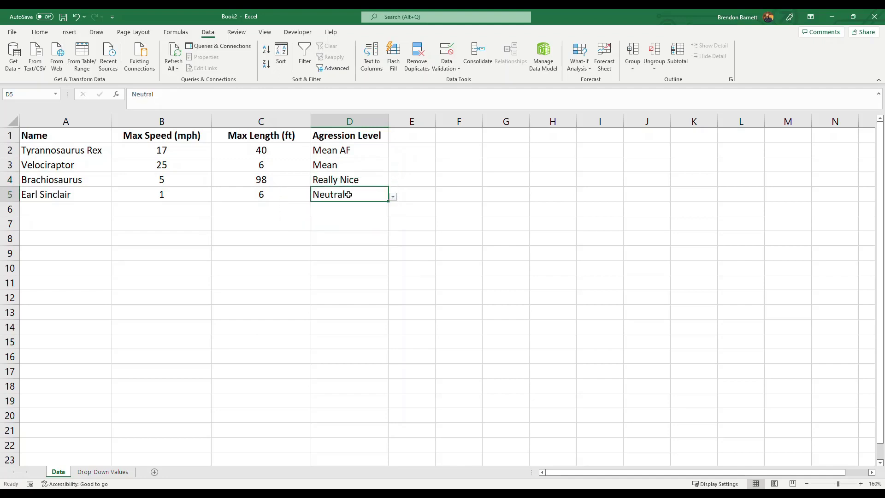
left_click(392, 197)
left_click(355, 230)
left_click(257, 223)
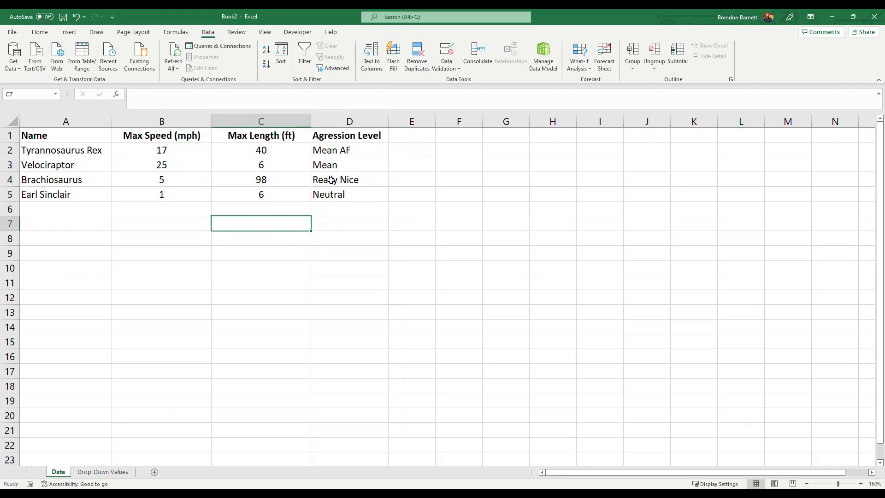
Review the Agression Level entries in D2:D5 against the source list on the Drop-Down Values sheet
left_click_drag(342, 151, 343, 196)
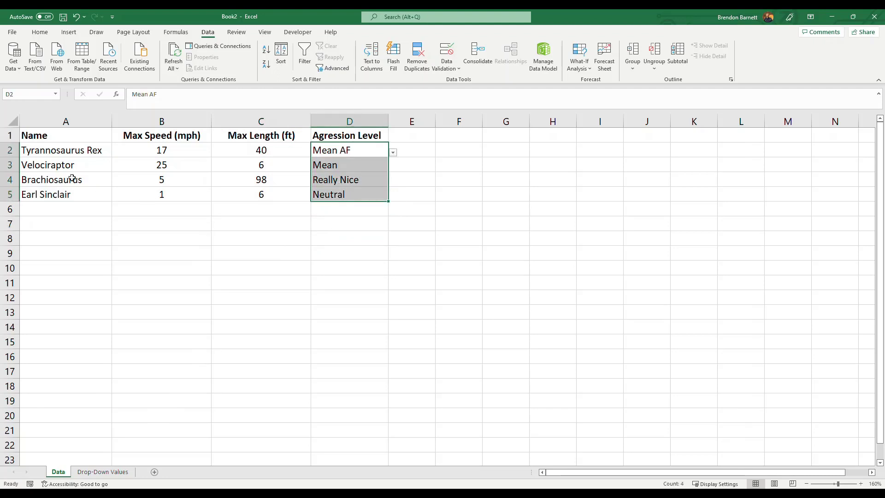
left_click(99, 472)
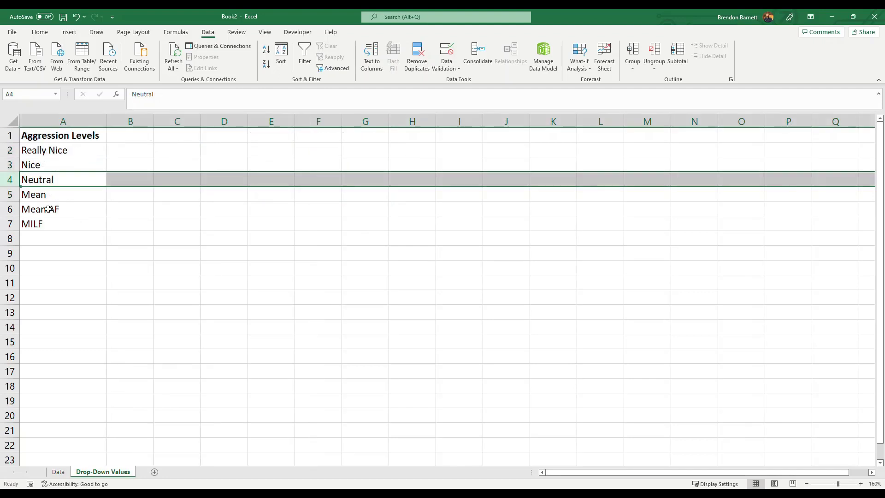
left_click(53, 223)
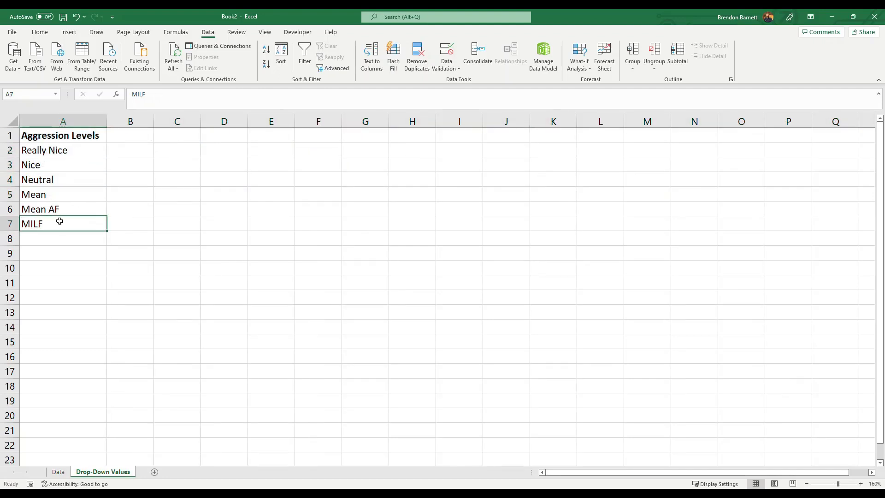
left_click(58, 471)
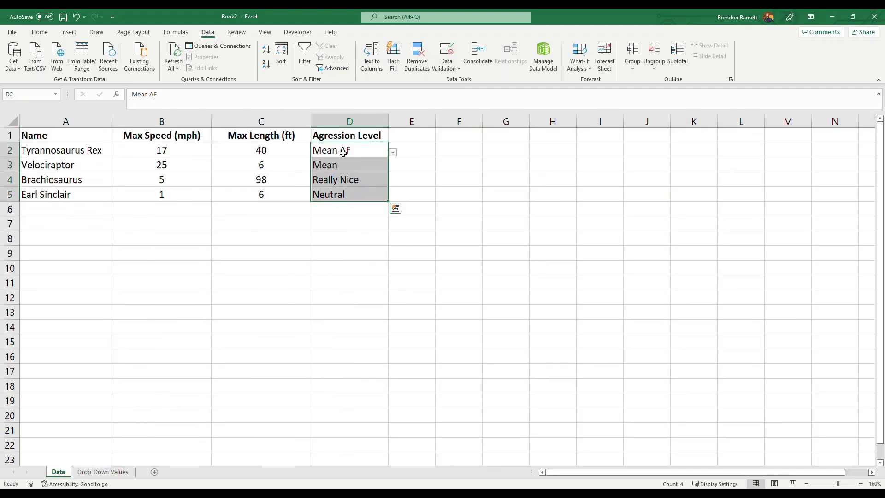
Check the data validation source of D2:D5 and the choices offered in D5's drop-down
left_click_drag(345, 151, 348, 194)
left_click(459, 68)
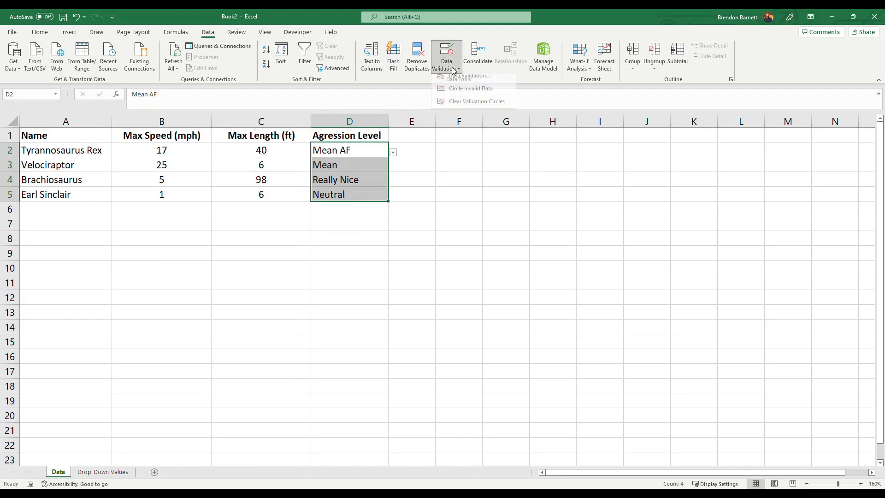
left_click(467, 81)
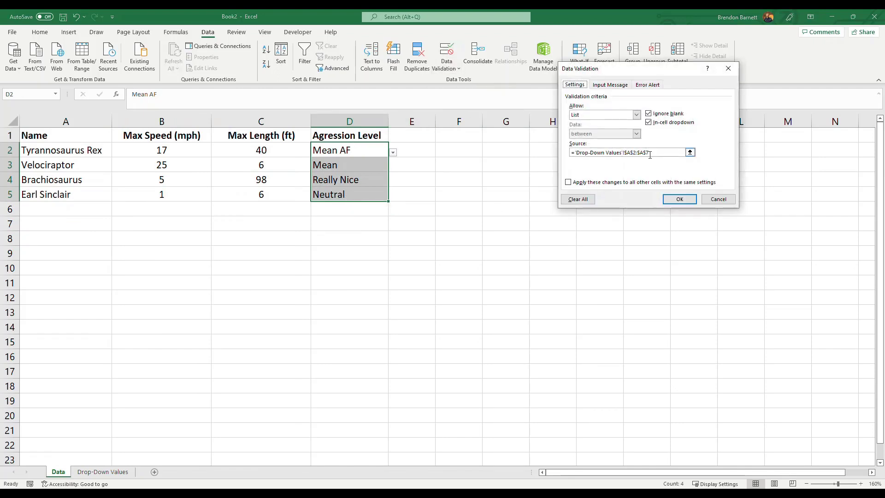
left_click(653, 153)
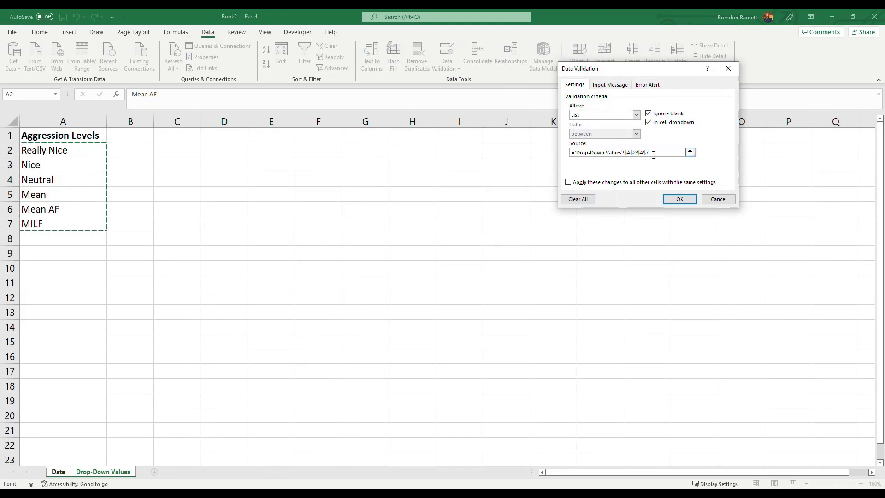
left_click(679, 199)
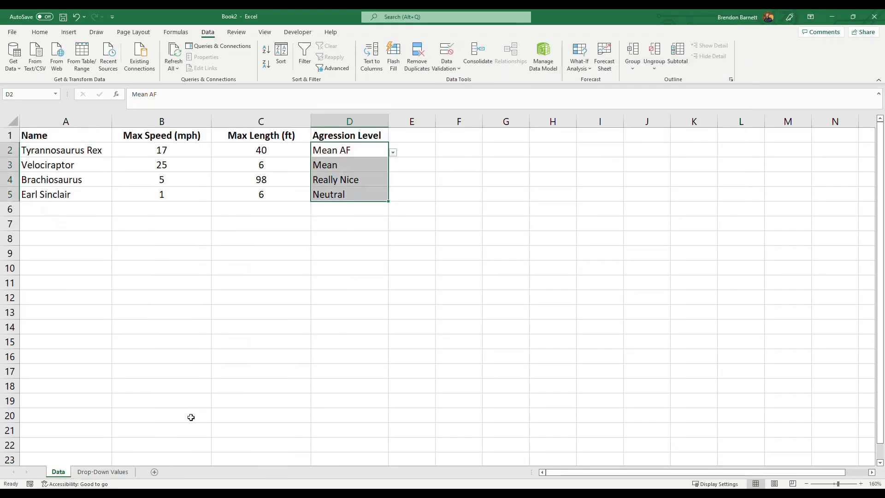
left_click(386, 195)
left_click(393, 197)
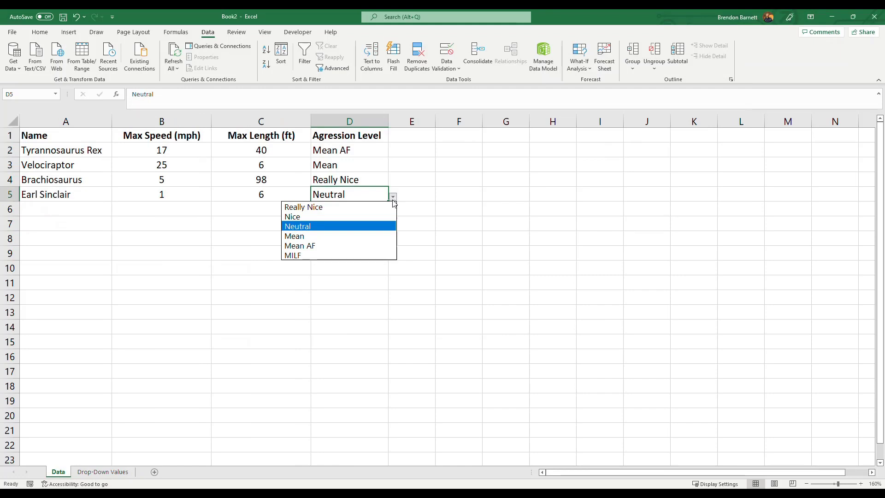
left_click(338, 323)
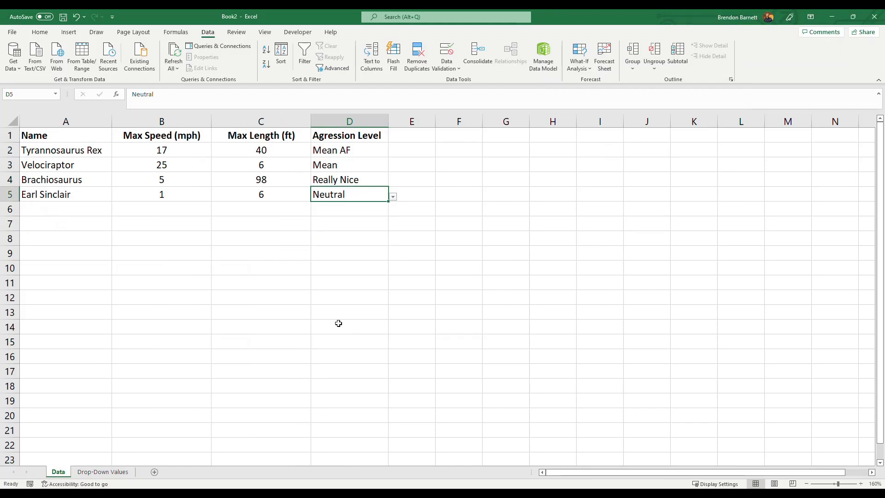
Name the range A2:A7 on the Drop-Down Values sheet Aggression_Levels
left_click(97, 473)
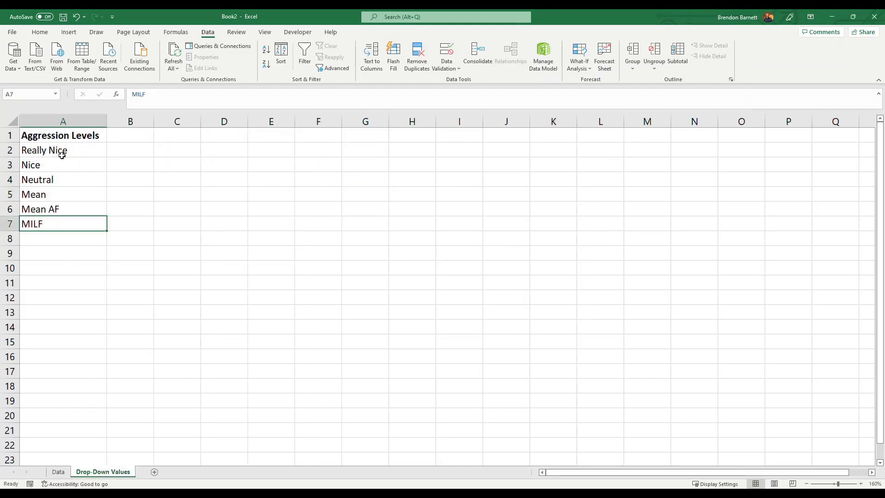
left_click_drag(60, 150, 57, 224)
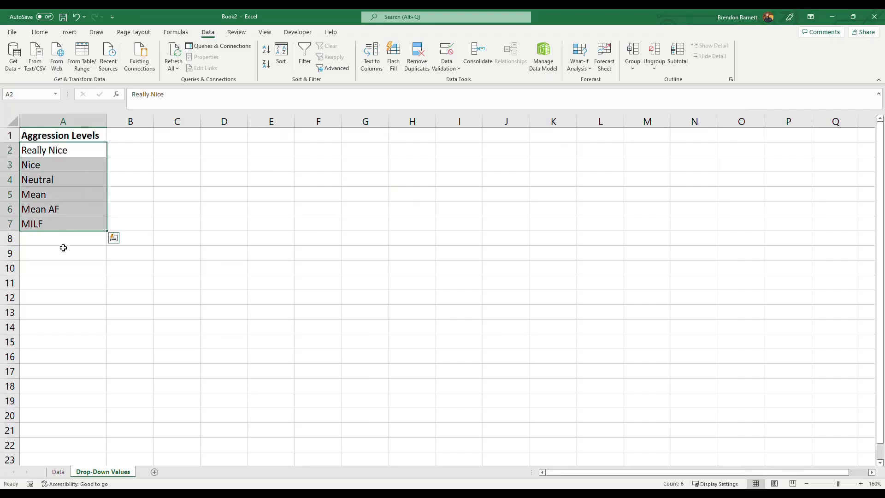
left_click(61, 150)
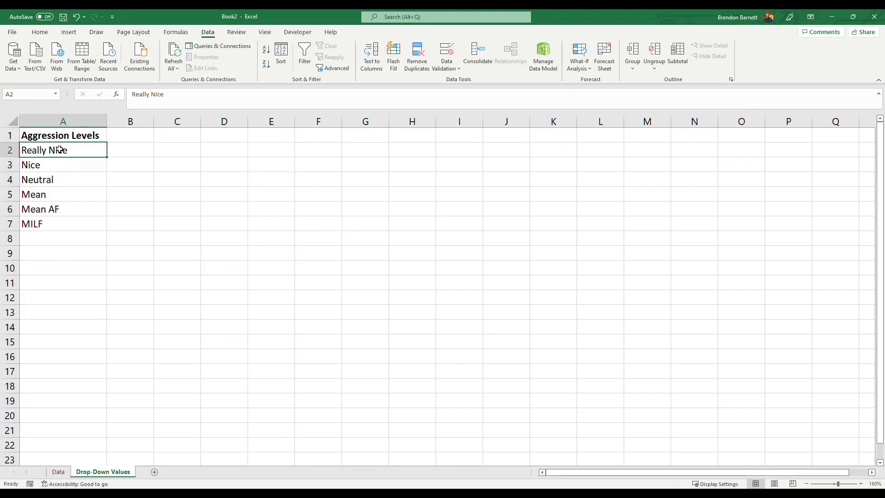
left_click_drag(60, 149, 48, 221)
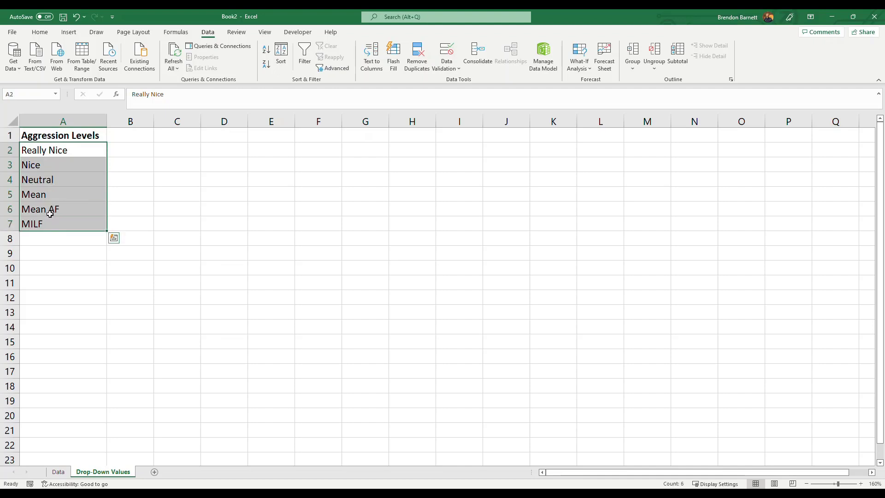
left_click_drag(55, 149, 38, 223)
left_click(35, 94)
type("Aggression_Levels")
key("Return")
left_click(56, 238)
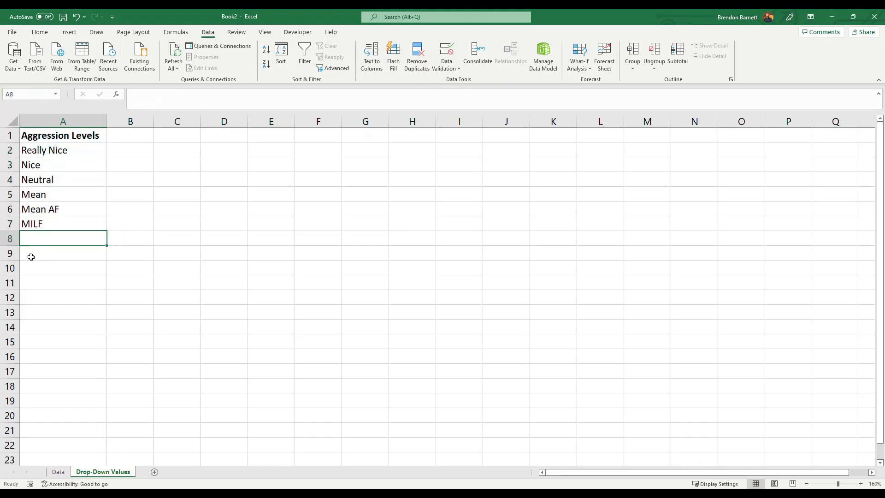
Set the list validation source for D2:D5 on the Data sheet to =Aggression_Levels
left_click(59, 471)
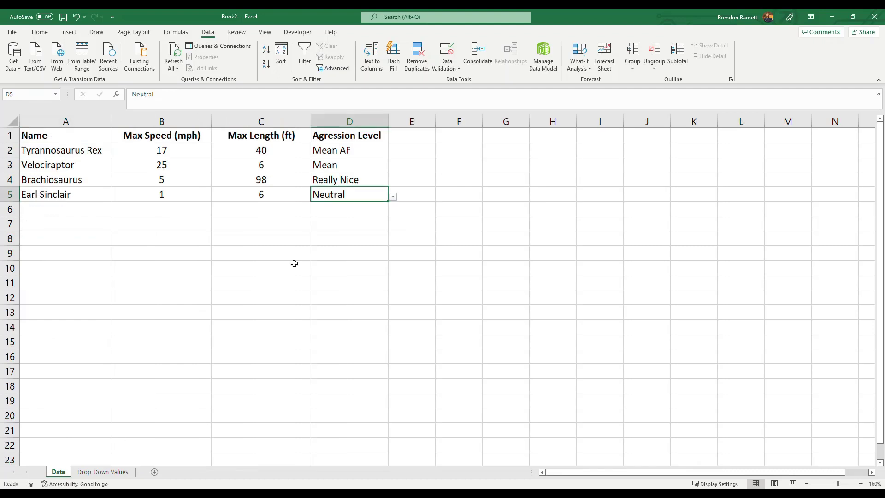
left_click_drag(347, 151, 342, 192)
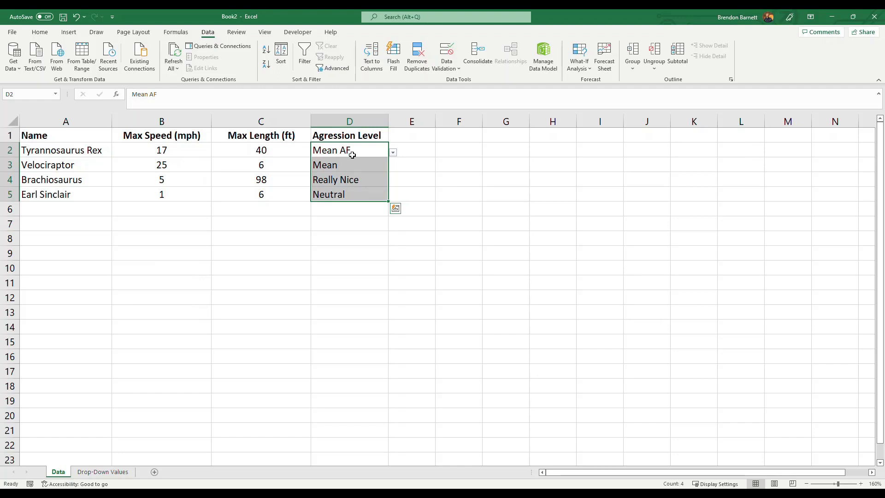
left_click(446, 67)
left_click(460, 83)
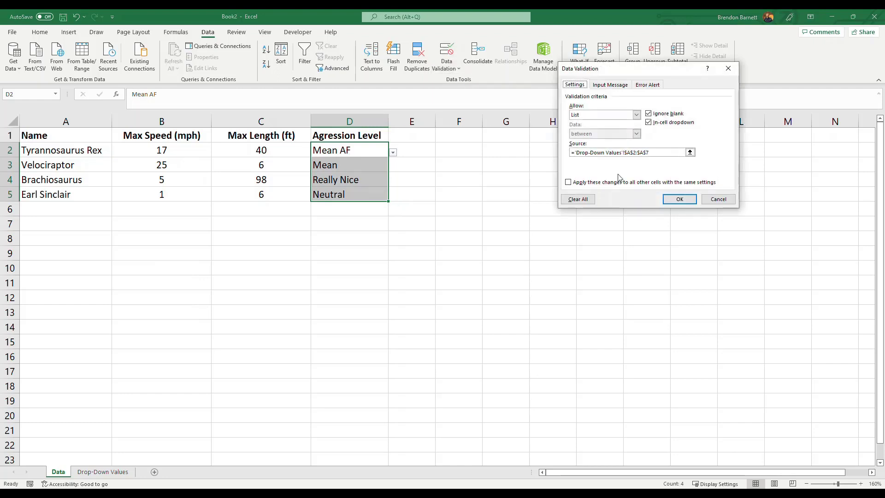
left_click_drag(661, 154, 576, 156)
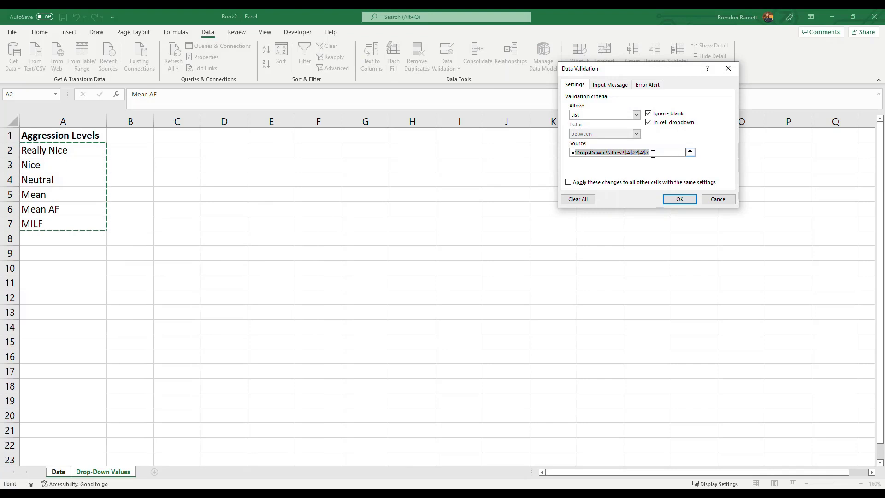
key("BackSpace")
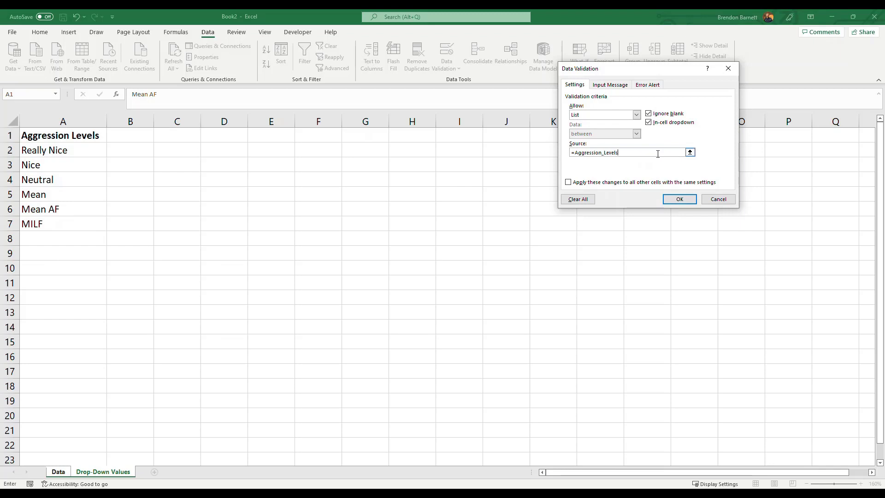
left_click(679, 199)
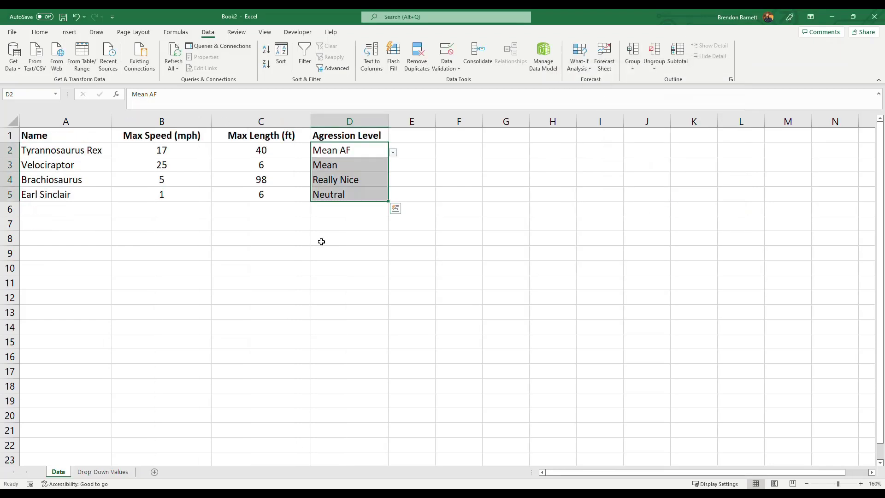
Examine which cells on the Drop-Down Values sheet the Aggression_Levels name covers, comparing them with the Data sheet
left_click(307, 240)
left_click(345, 151)
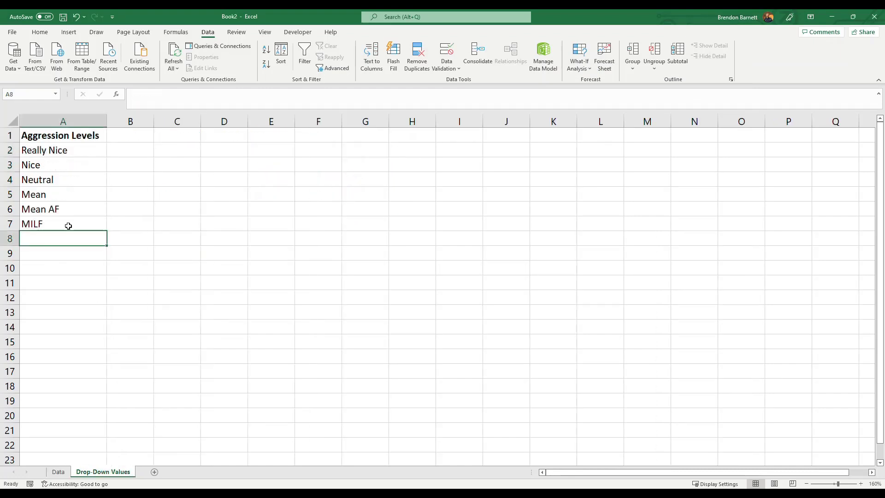
left_click(114, 471)
left_click_drag(68, 152, 63, 222)
left_click(61, 239)
left_click_drag(63, 152, 59, 226)
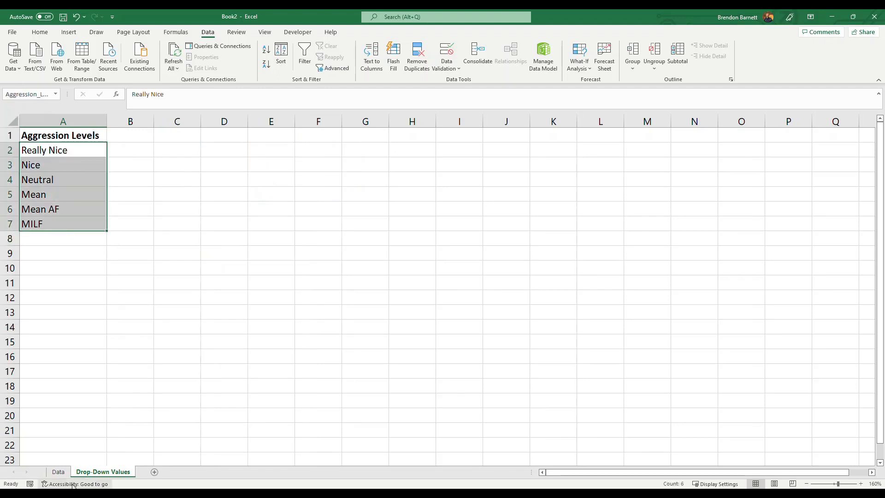
left_click(58, 472)
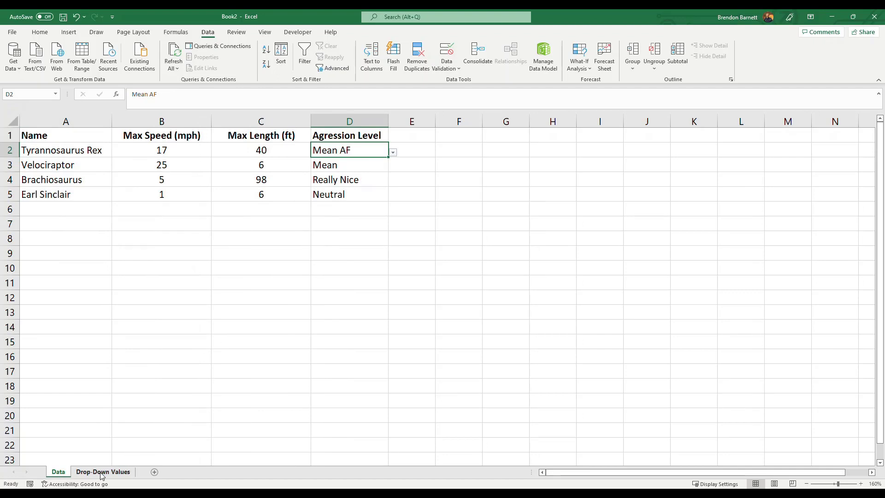
left_click(102, 471)
left_click(58, 472)
left_click(102, 472)
left_click(36, 97)
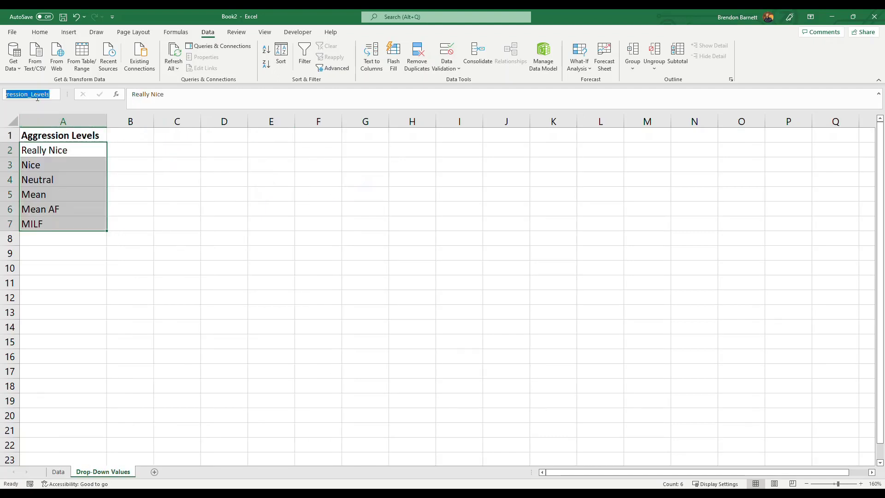
left_click(58, 472)
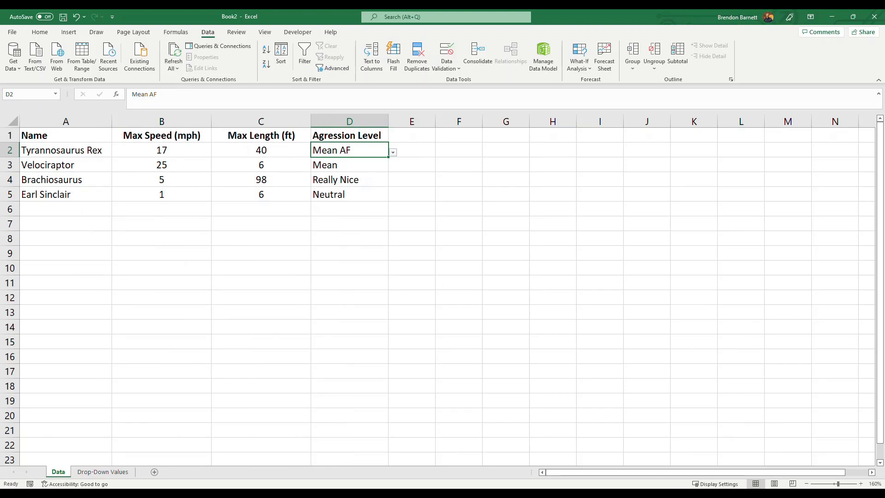
left_click(103, 473)
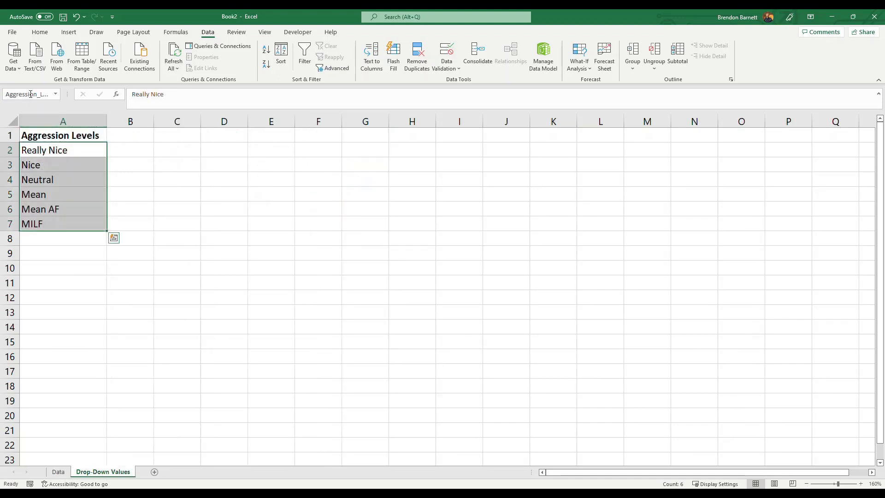
left_click_drag(60, 150, 59, 225)
Add Two Year Old in A8 and Enraged Politician in A9 below the existing aggression levels
left_click(53, 241)
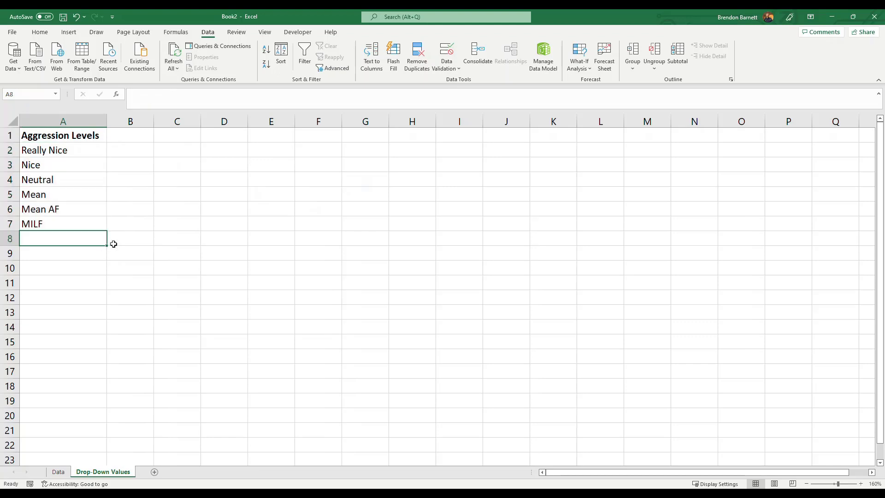
type("Two Year")
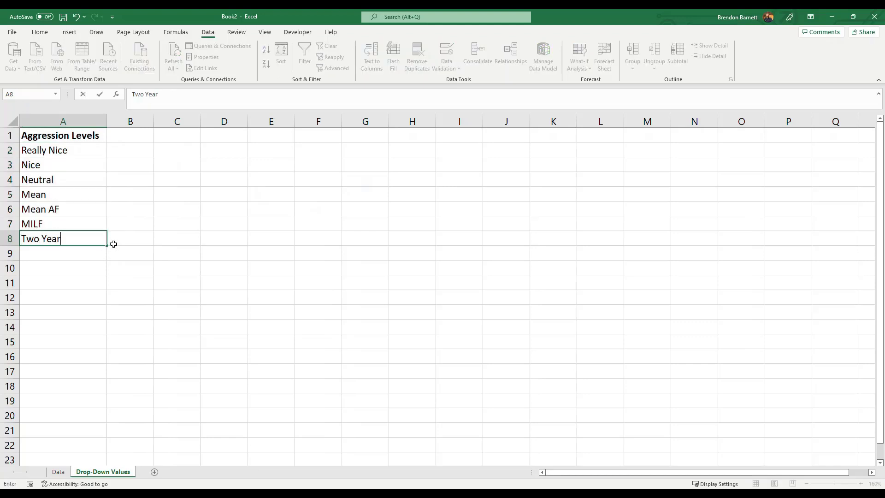
type(" Olds")
key("Return")
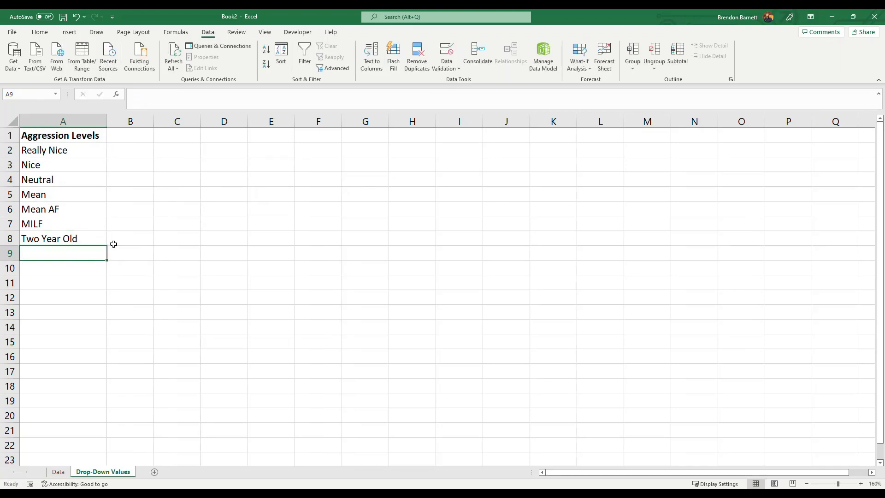
type("Enraged")
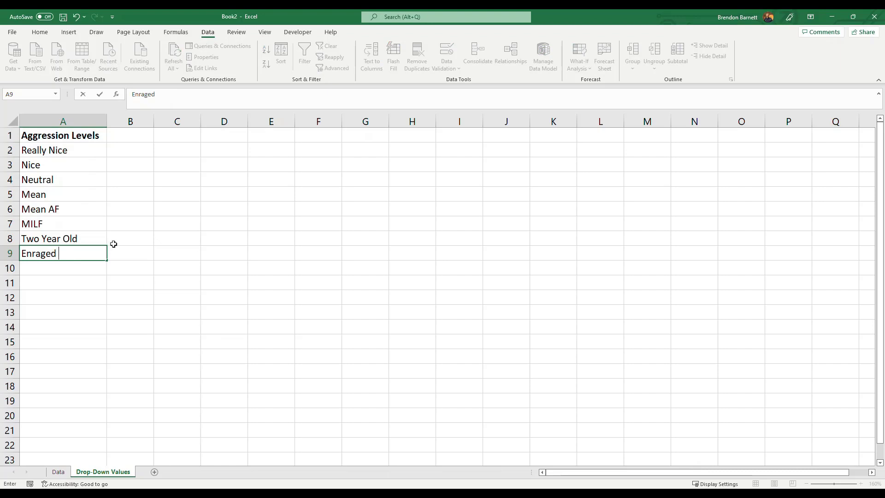
type("Polition")
key("Return")
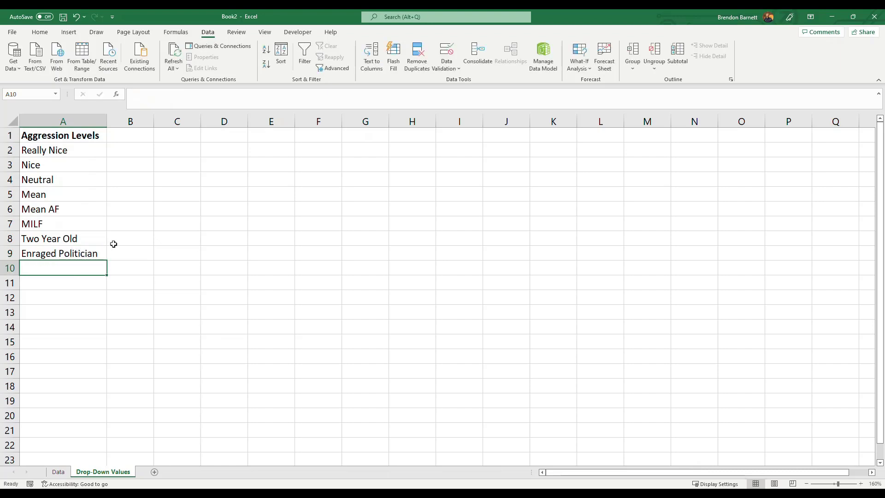
Compare the Aggression_Levels range with the extended list A2:A9 and check the choices in D2's drop-down
left_click(103, 213)
left_click_drag(67, 154, 60, 225)
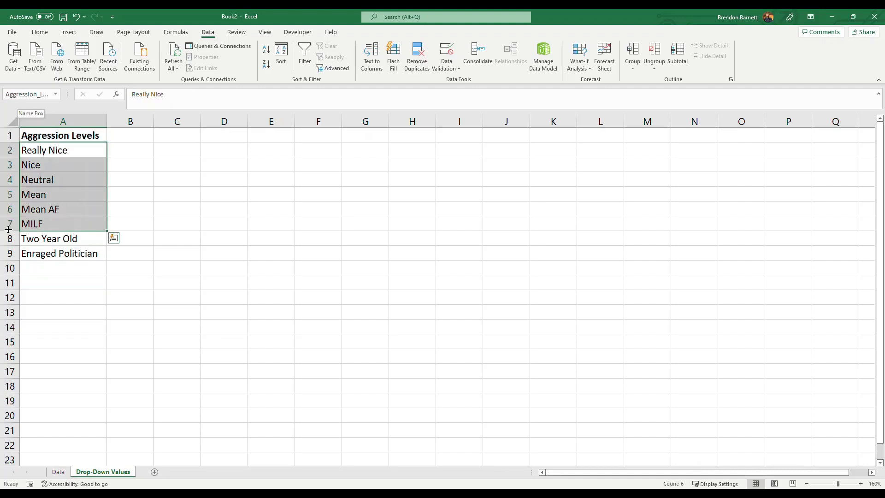
left_click_drag(47, 150, 27, 254)
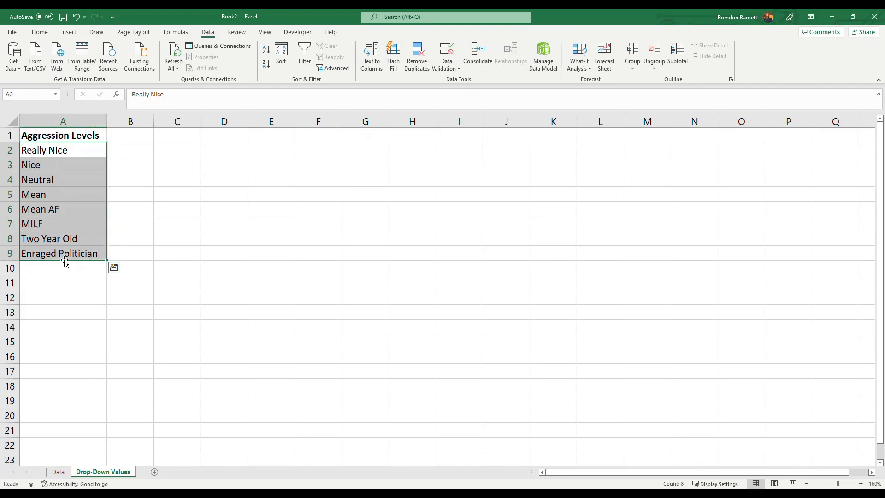
left_click(58, 472)
left_click(393, 152)
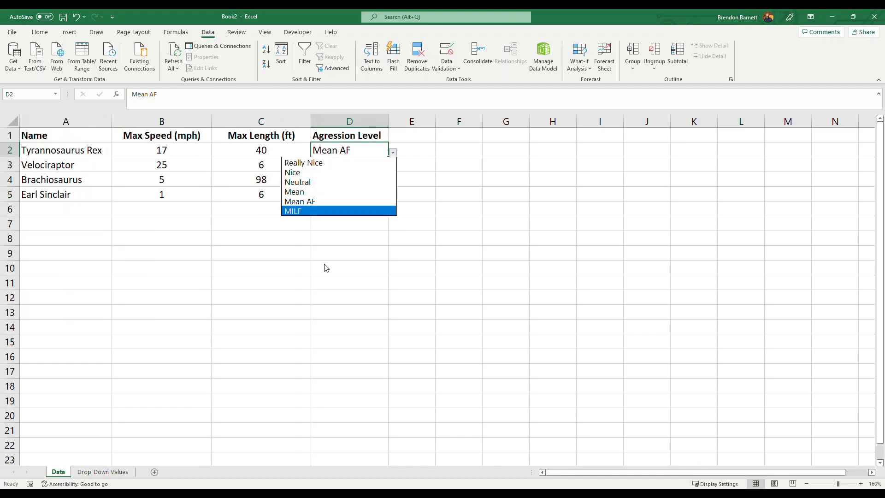
key("Escape")
Extend the Aggression_Levels named range to refer to ='Drop-Down Values'!$A$2:$A$9
left_click(103, 471)
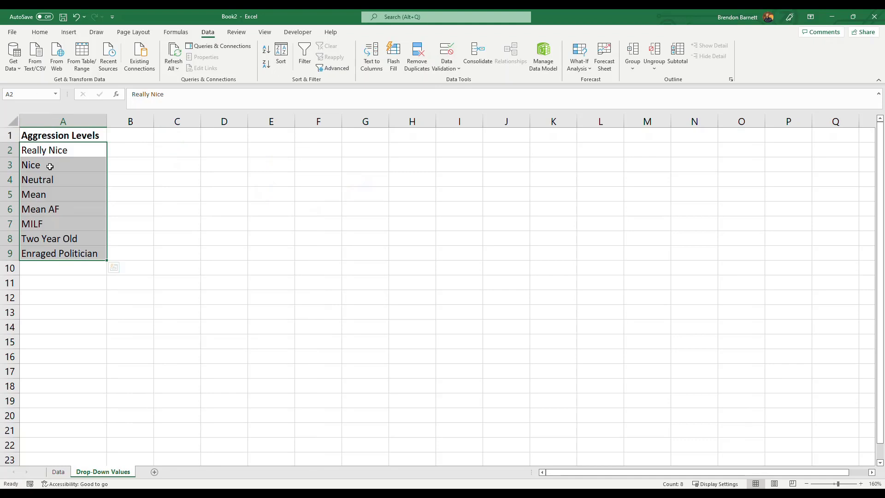
left_click_drag(45, 150, 38, 224)
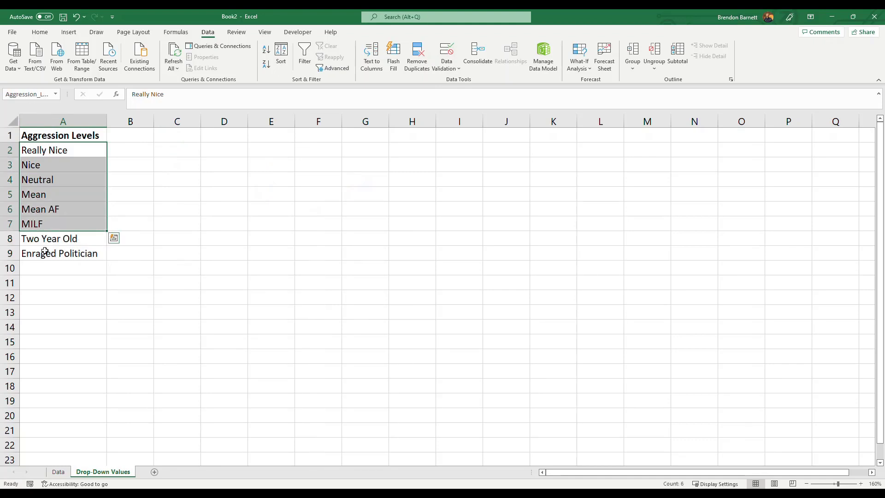
left_click(176, 31)
left_click(274, 56)
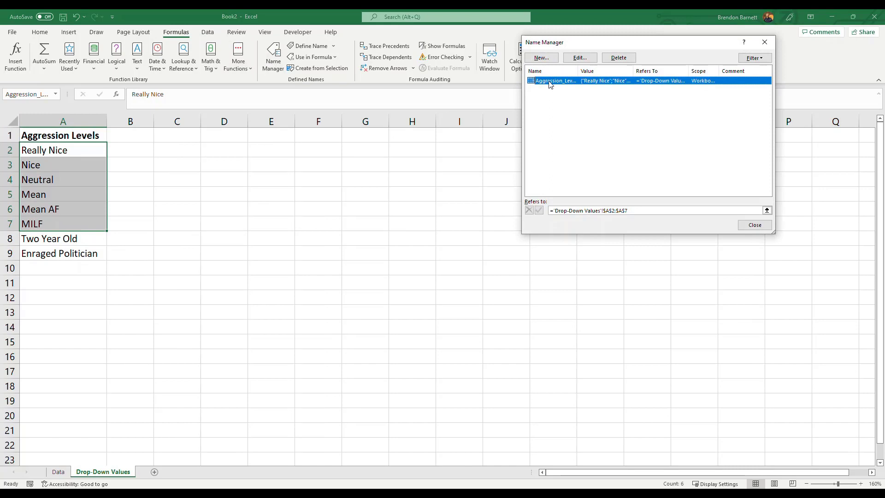
left_click(580, 57)
left_click(677, 168)
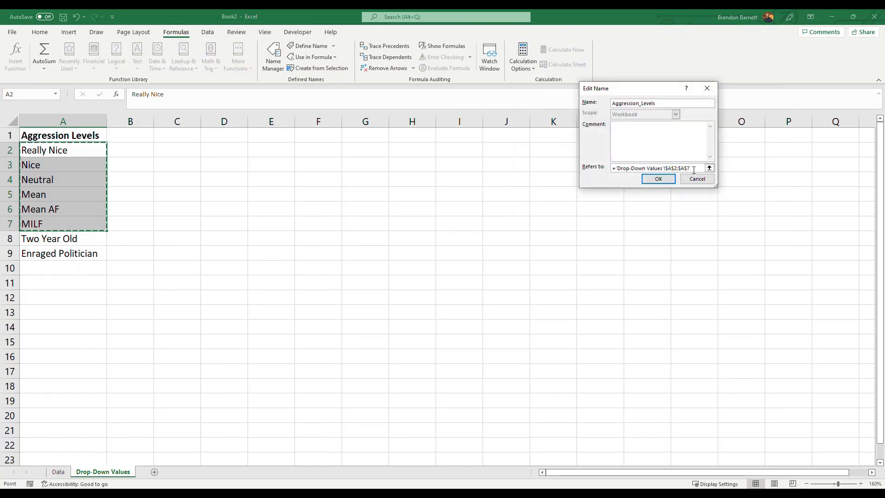
key("BackSpace")
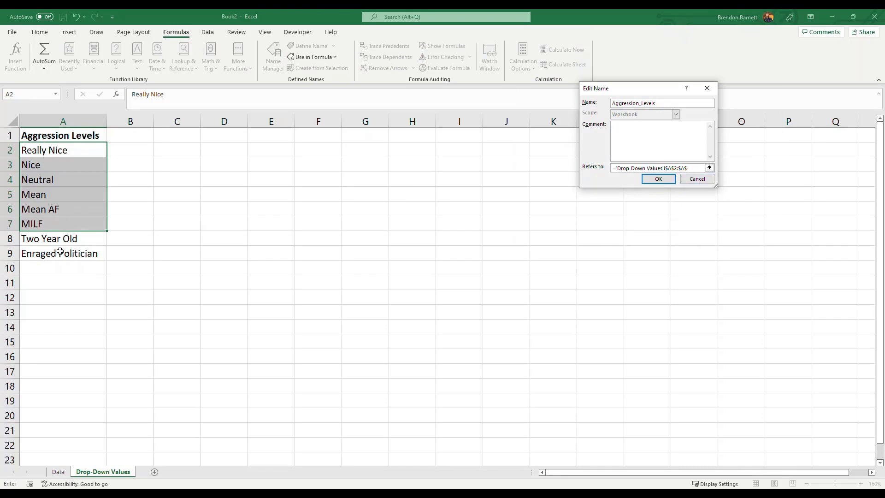
left_click(664, 179)
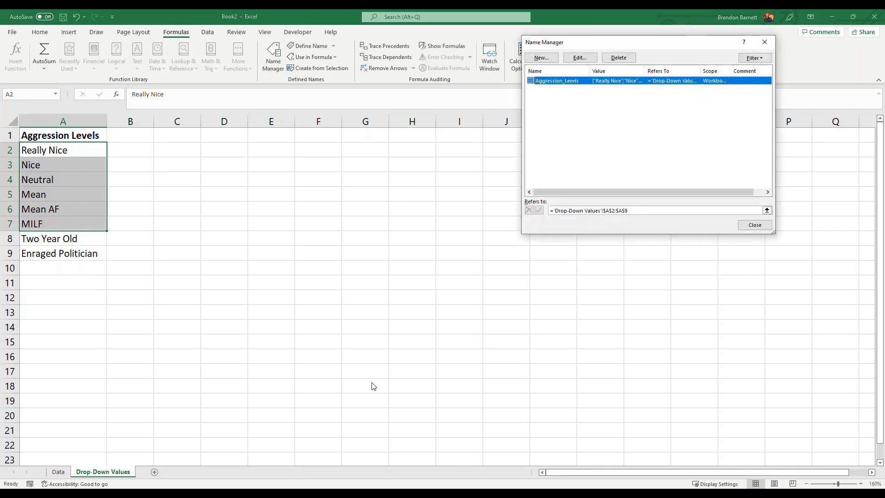
left_click(762, 228)
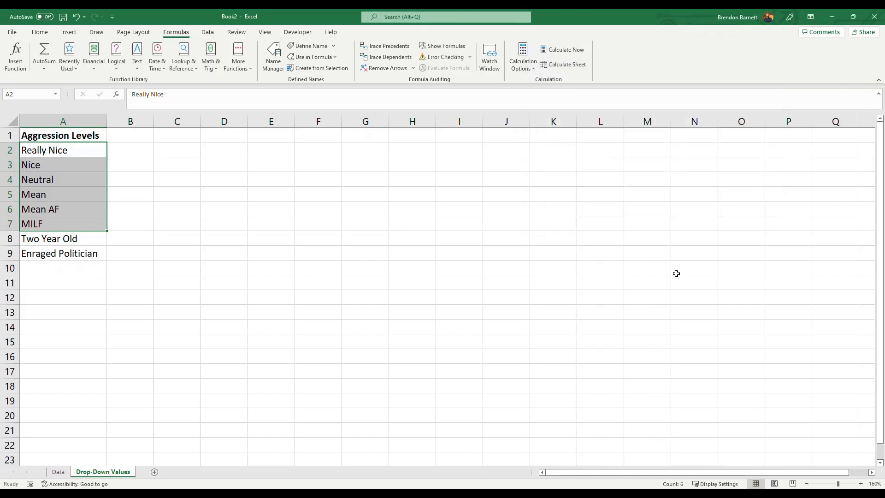
Check the choices offered by D2's Agression Level drop-down on the Data sheet, leaving its value as it is
left_click(59, 472)
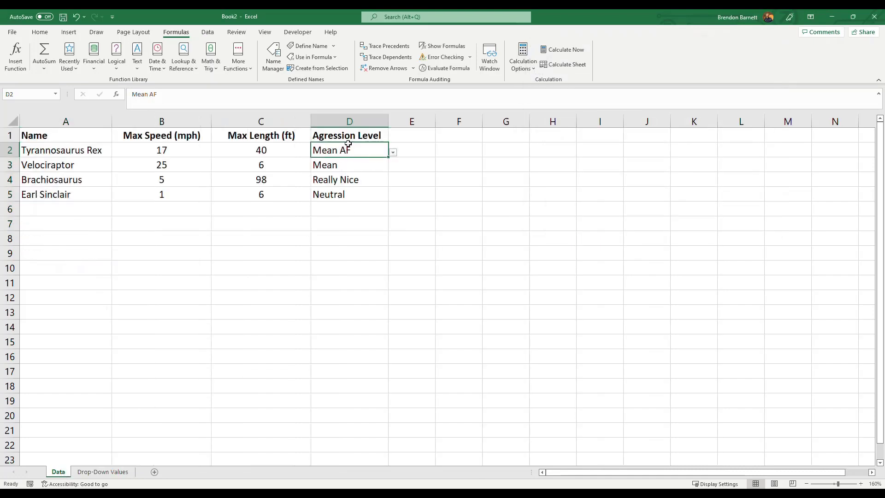
left_click(394, 152)
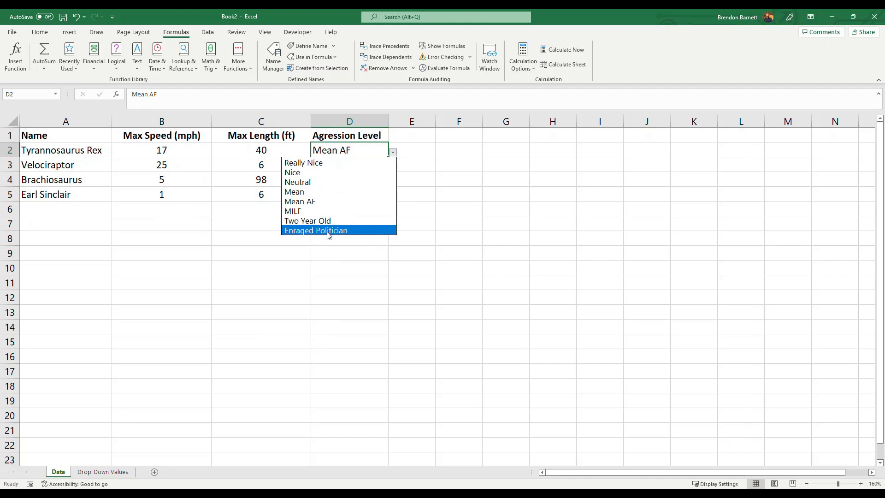
key("Escape")
left_click(362, 164)
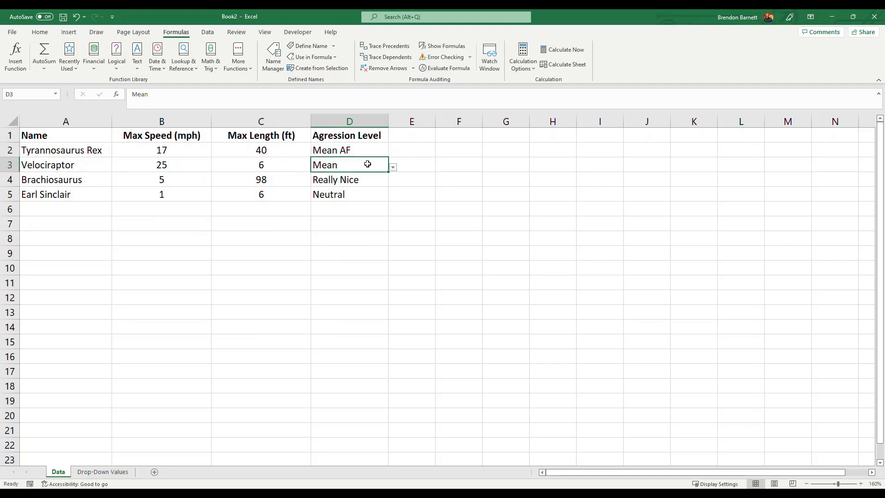